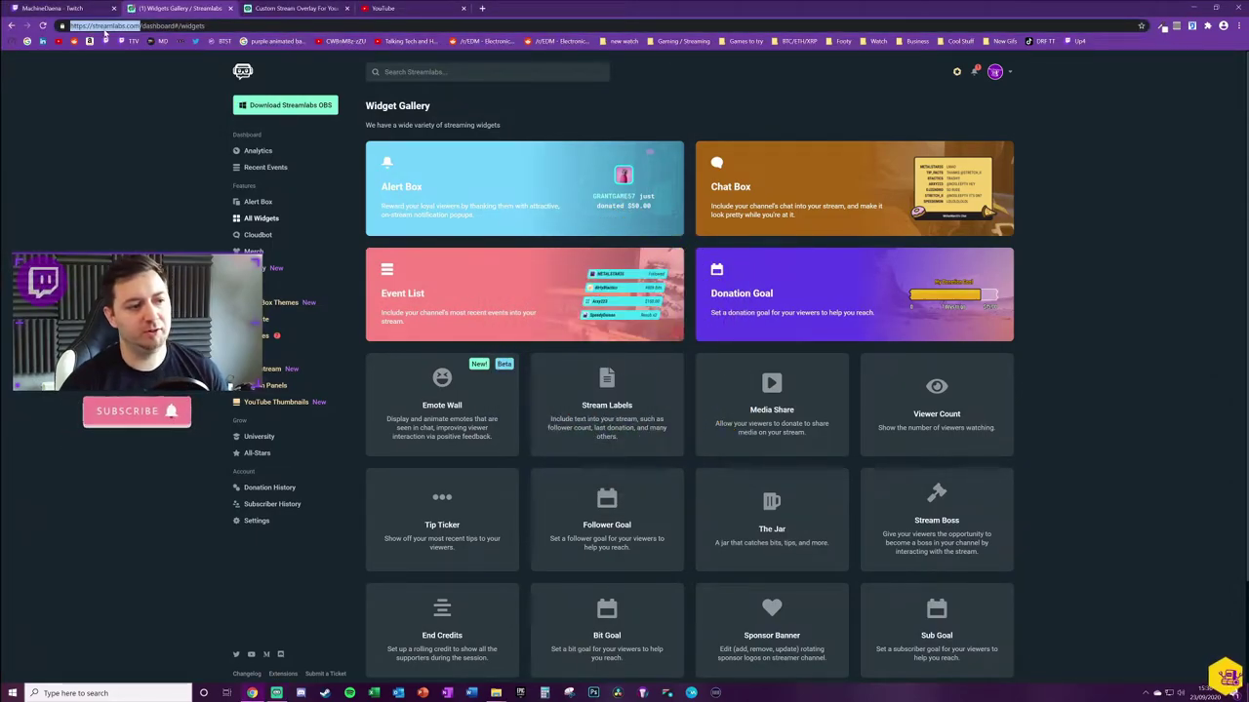
Open the Event List widget from the Widget Gallery to show its settings and live preview
{"action": "left_click", "coordinate": [117, 162]}
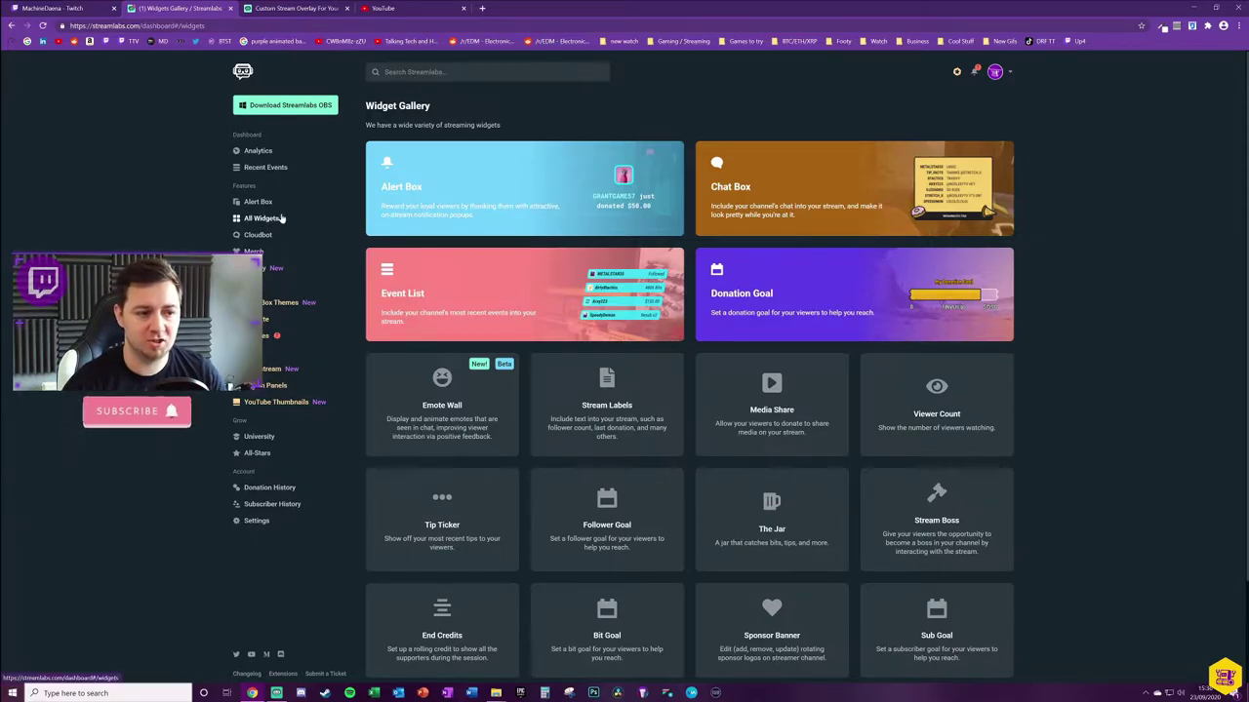
{"action": "scroll", "coordinate": [368, 482], "scroll_direction": "down", "scroll_amount": 2}
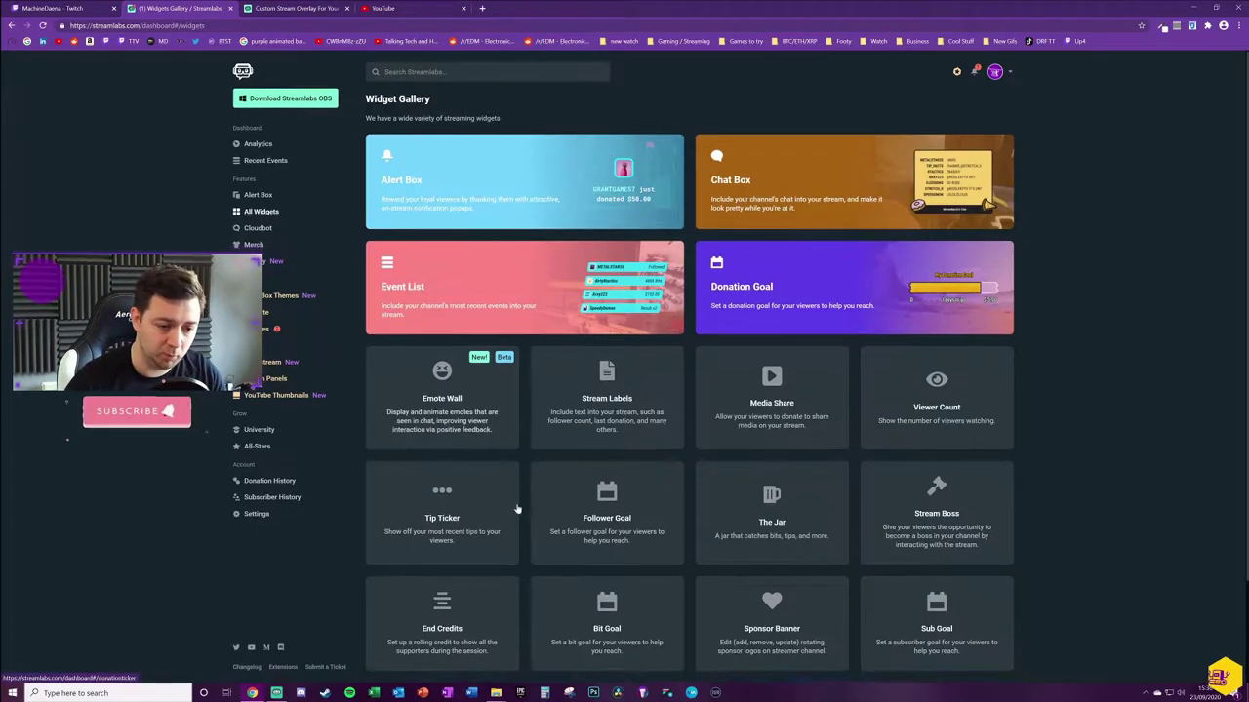
{"action": "scroll", "coordinate": [368, 482], "scroll_direction": "up", "scroll_amount": 2}
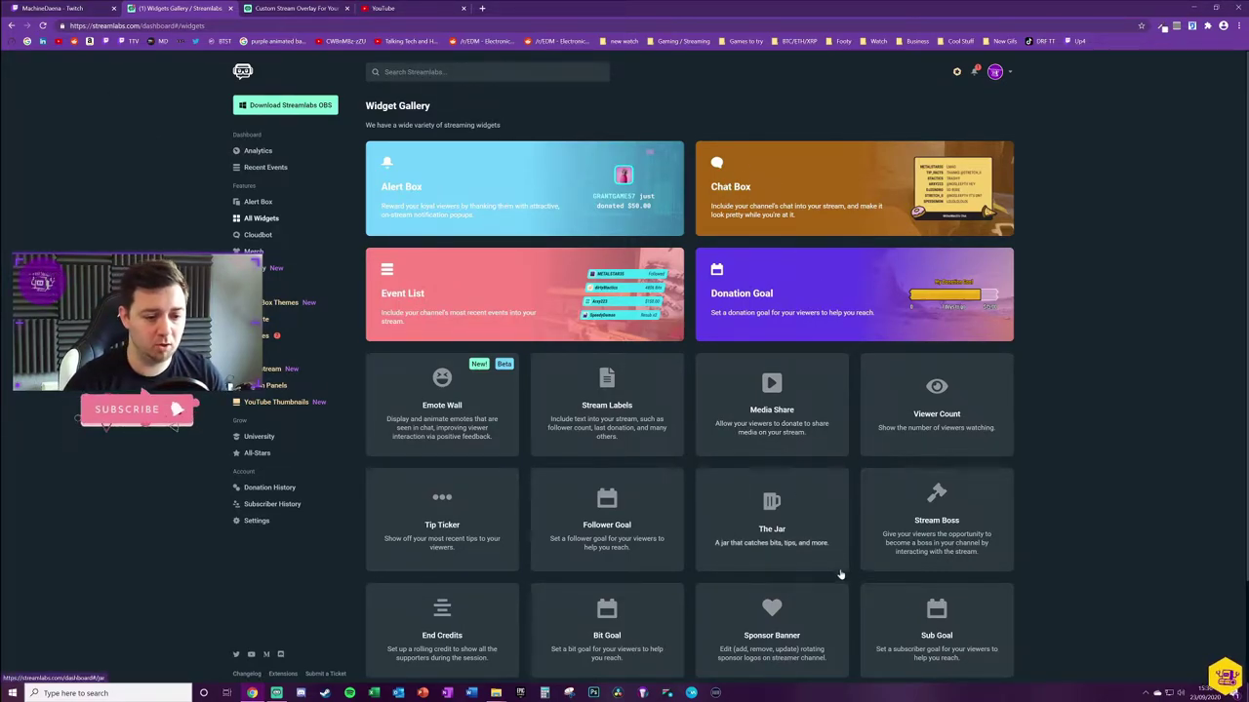
{"action": "scroll", "coordinate": [747, 320], "scroll_direction": "down", "scroll_amount": 2}
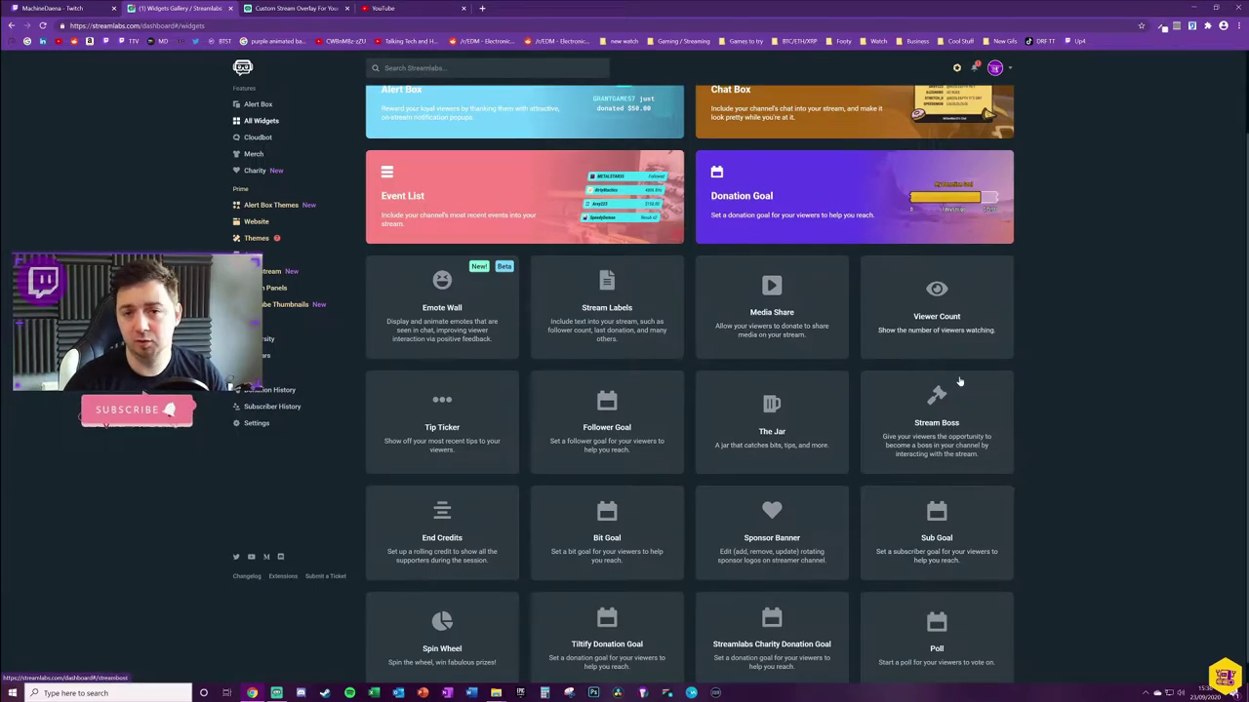
{"action": "scroll", "coordinate": [1011, 437], "scroll_direction": "up", "scroll_amount": 2}
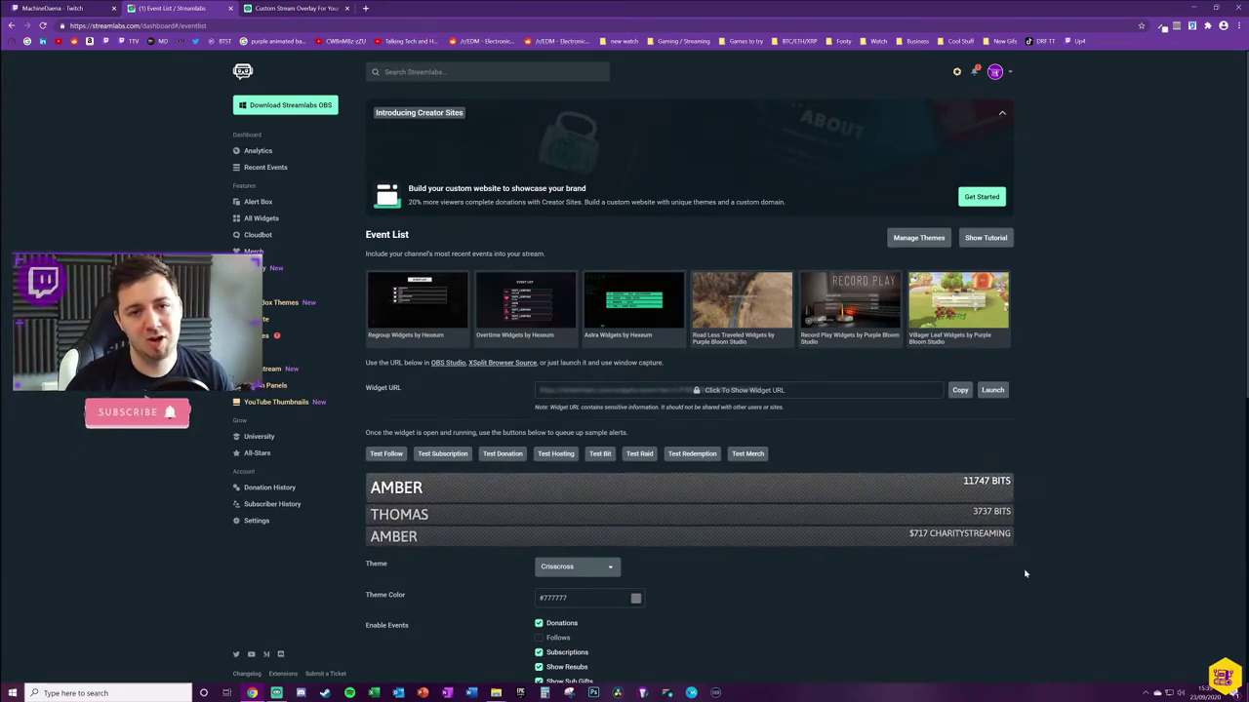
Set the Event List theme to Honeycomb after briefly trying Retro
{"action": "scroll", "coordinate": [395, 341], "scroll_direction": "down", "scroll_amount": 2}
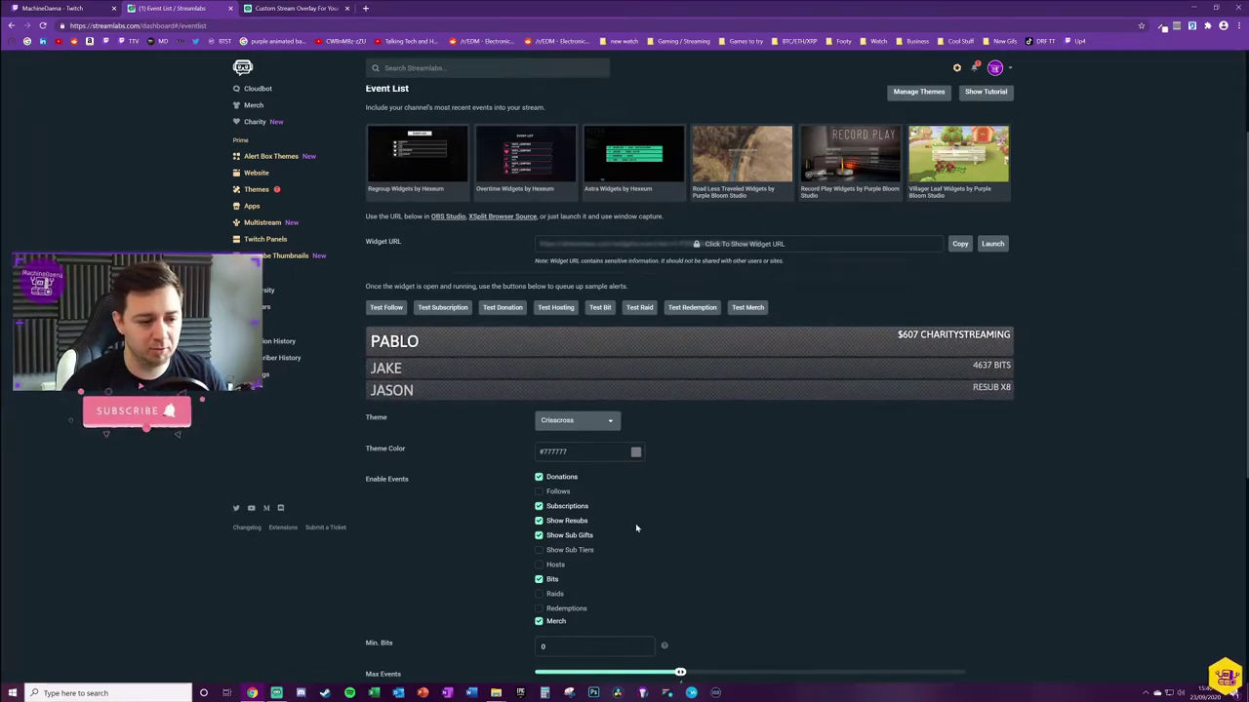
{"action": "left_click", "coordinate": [575, 421]}
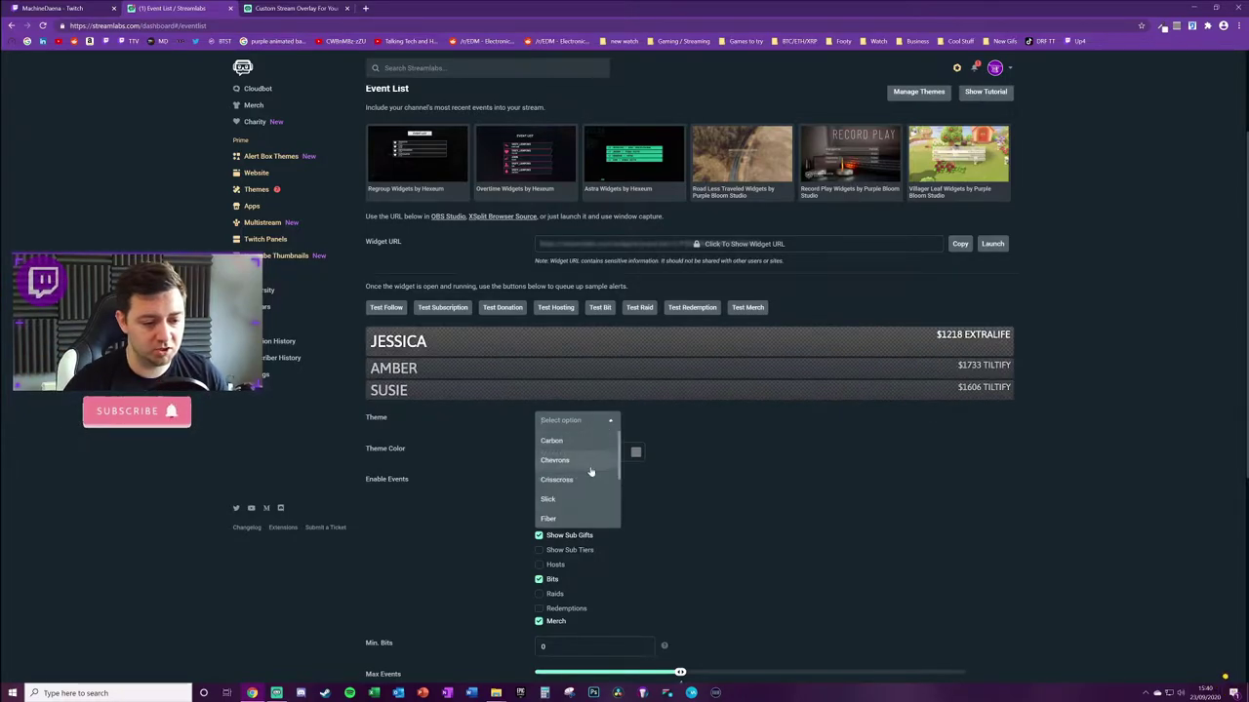
{"action": "scroll", "coordinate": [584, 479], "scroll_direction": "down", "scroll_amount": 5}
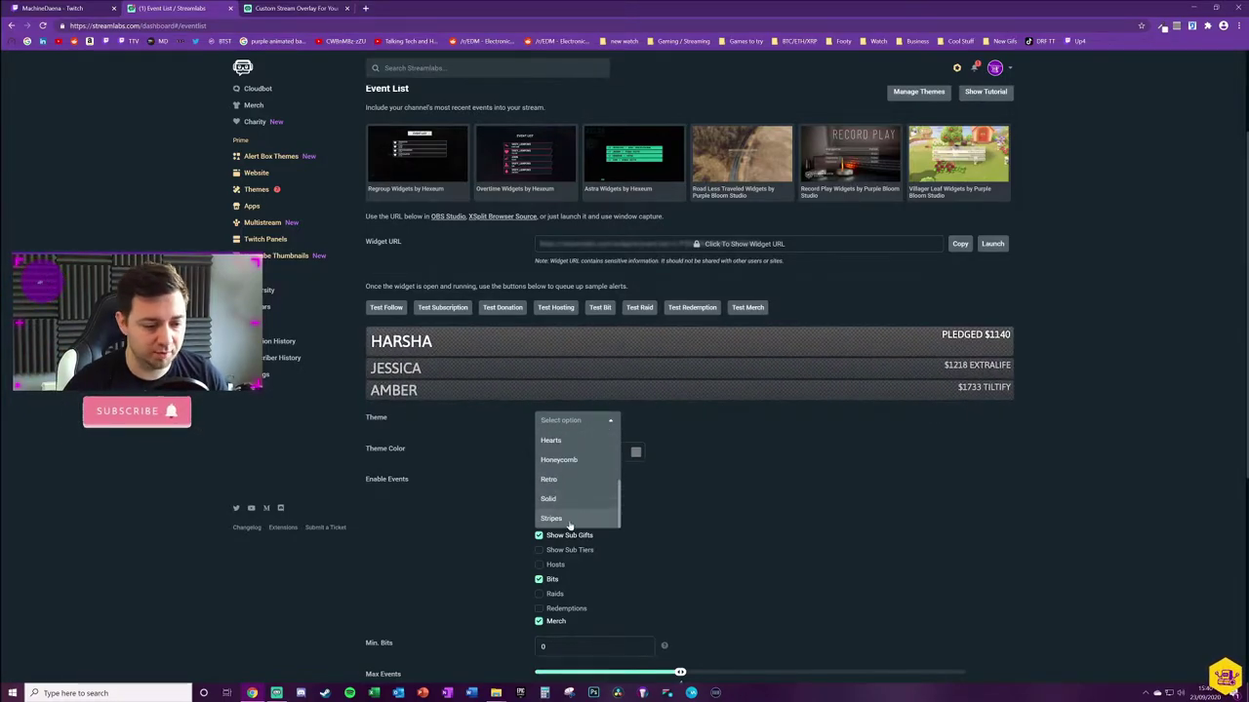
{"action": "left_click", "coordinate": [549, 479]}
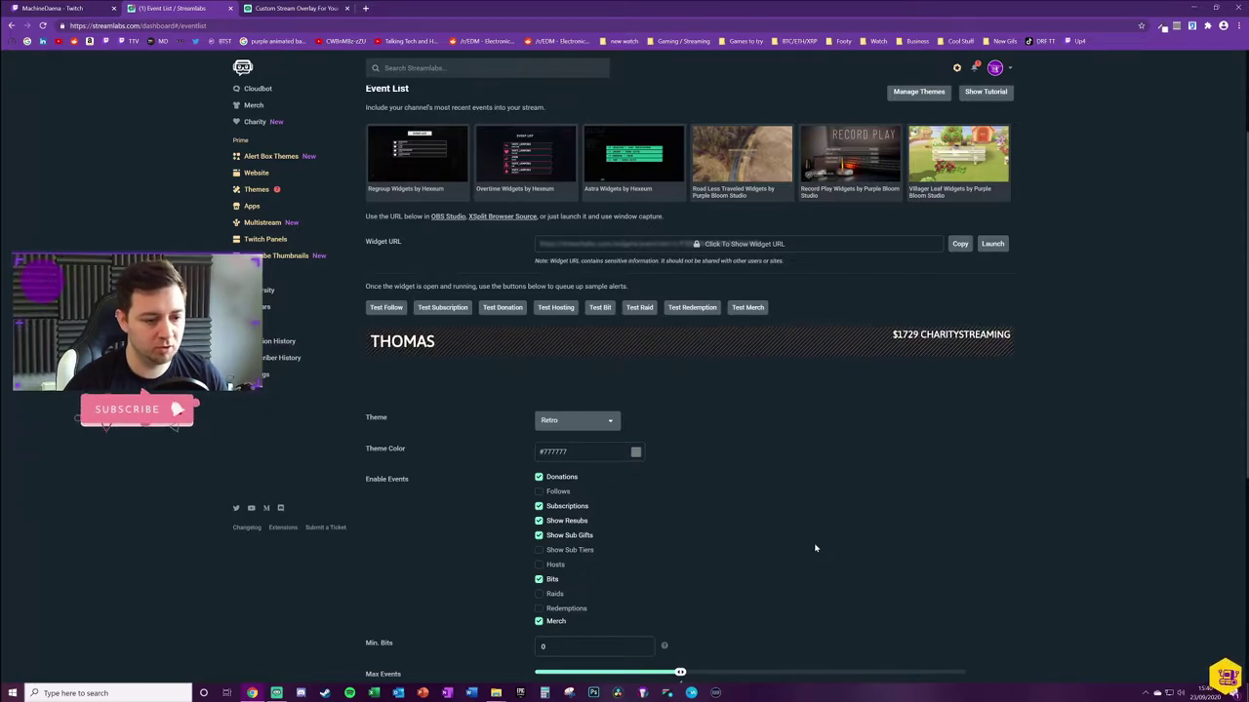
{"action": "left_click", "coordinate": [576, 421]}
{"action": "left_click", "coordinate": [561, 462]}
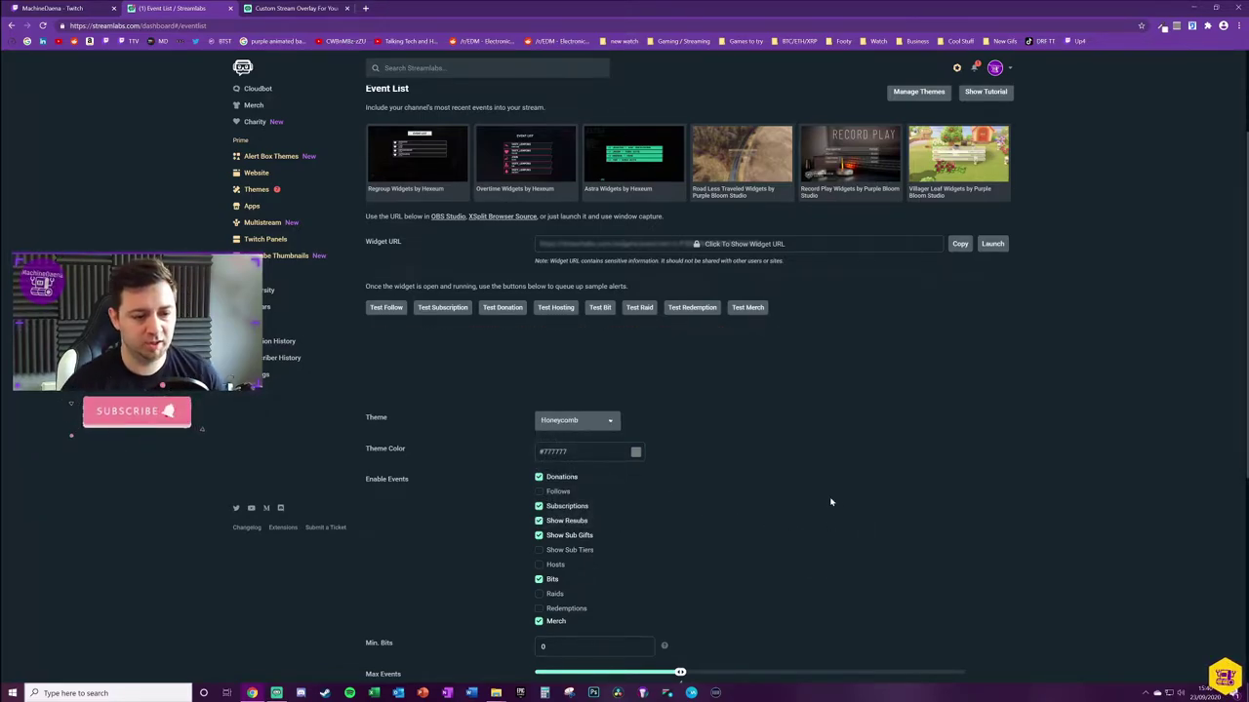
{"action": "left_click", "coordinate": [638, 455]}
Set the theme colour to orange #B66309
{"action": "left_click_drag", "start_coordinate": [560, 533], "coordinate": [563, 533]}
{"action": "left_click", "coordinate": [640, 481]}
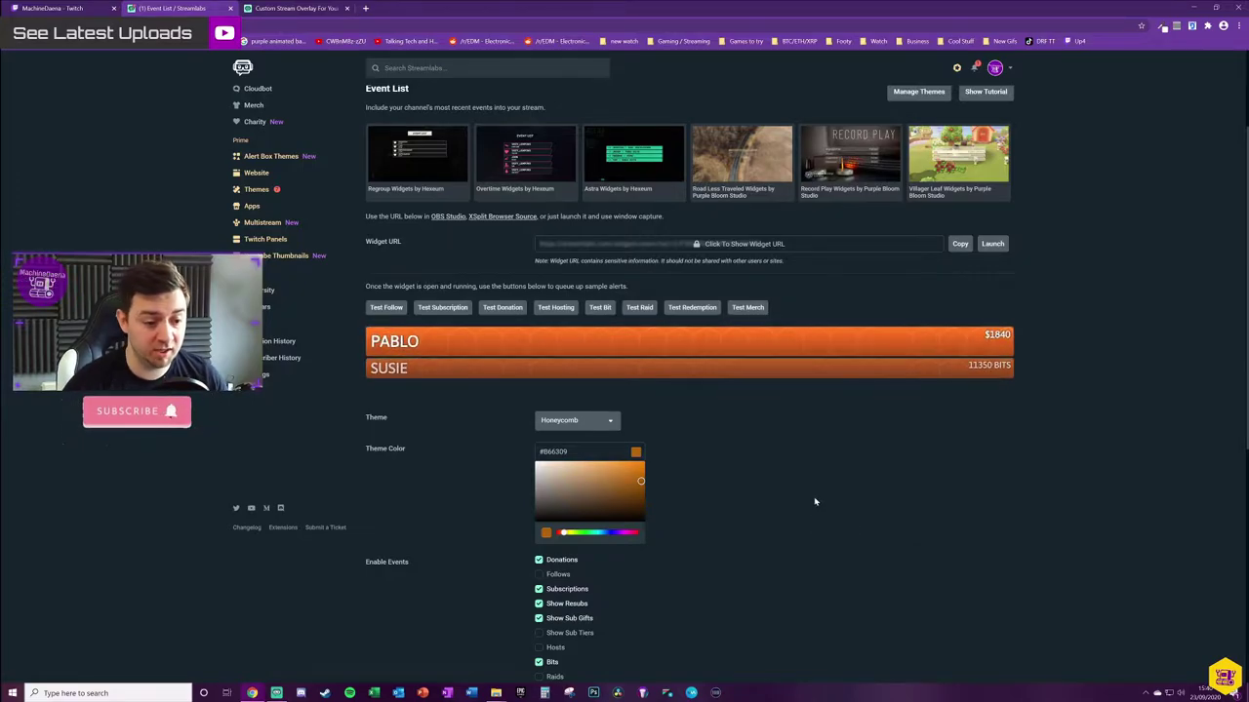
{"action": "scroll", "coordinate": [819, 503], "scroll_direction": "down", "scroll_amount": 1}
{"action": "scroll", "coordinate": [825, 505], "scroll_direction": "down", "scroll_amount": 2}
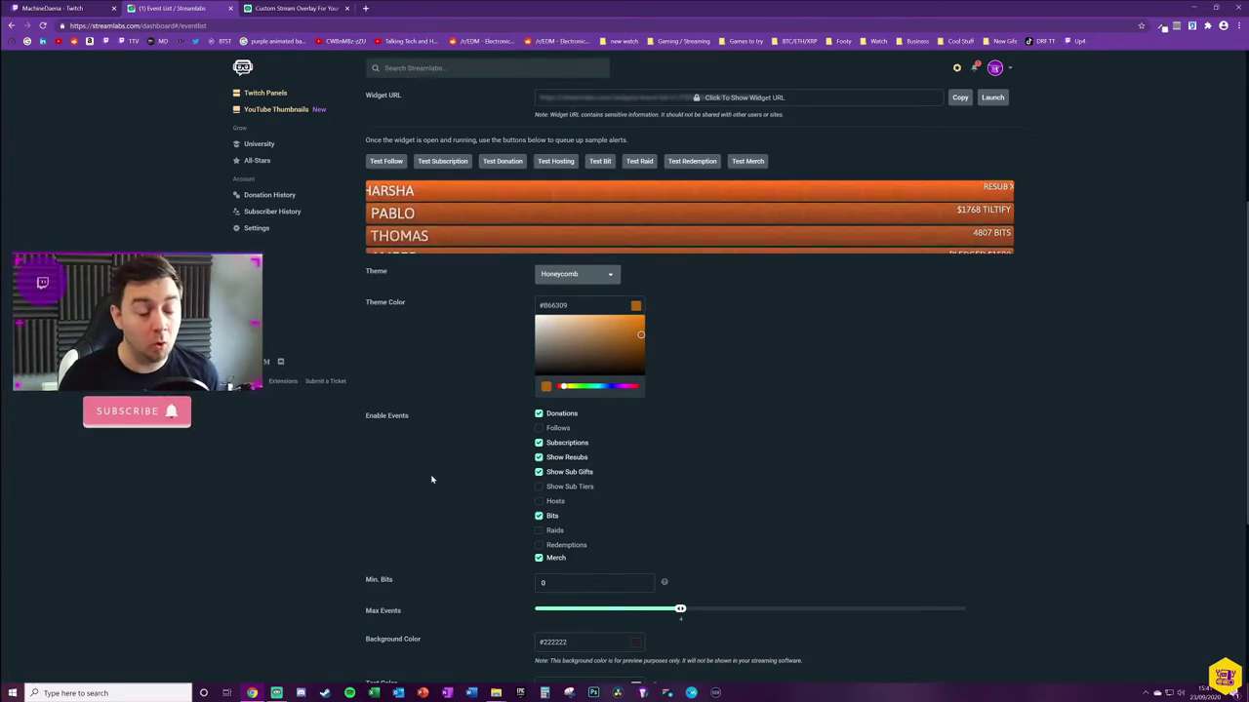
Disable Merch events and enable Raids, leaving Follows unchecked
{"action": "left_click", "coordinate": [539, 429]}
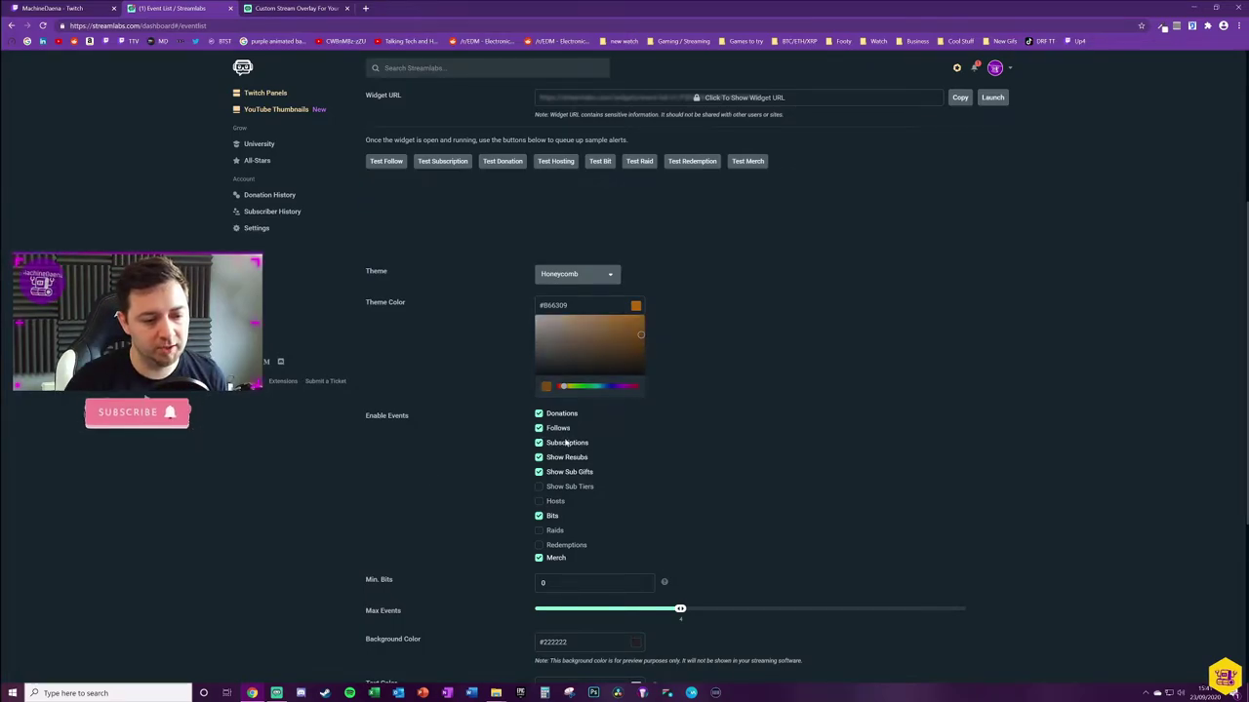
{"action": "left_click", "coordinate": [540, 430]}
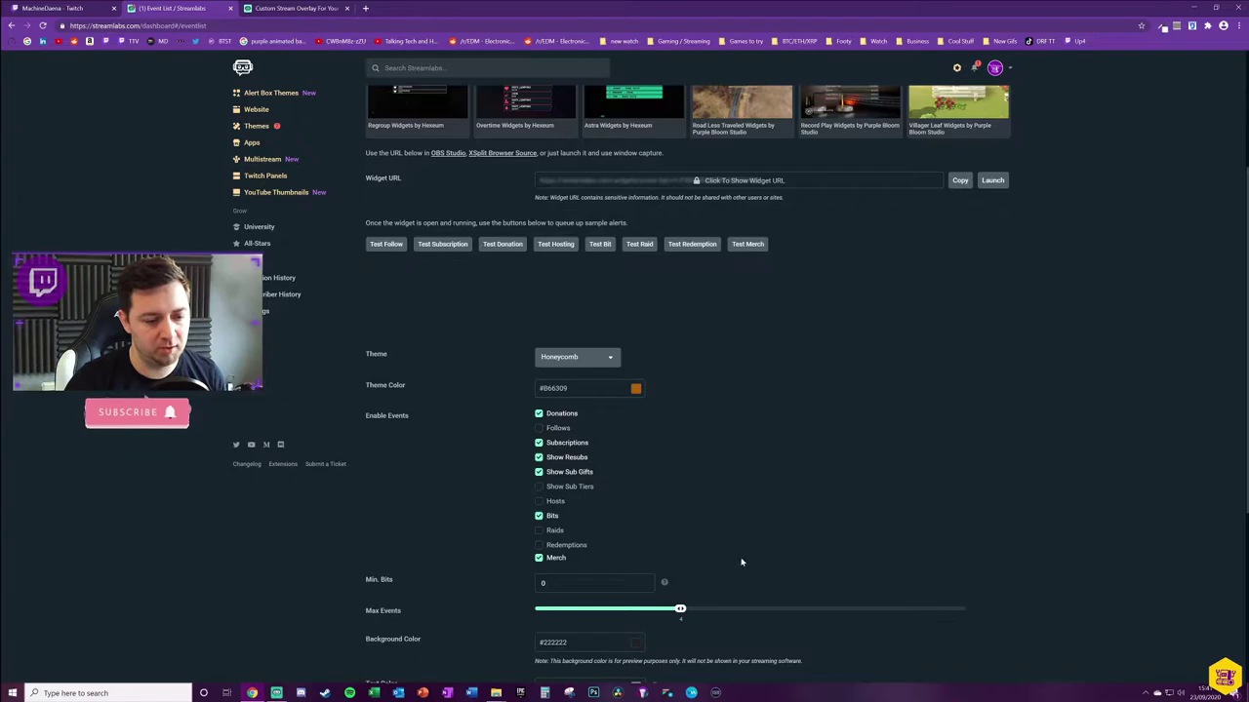
{"action": "left_click", "coordinate": [540, 558]}
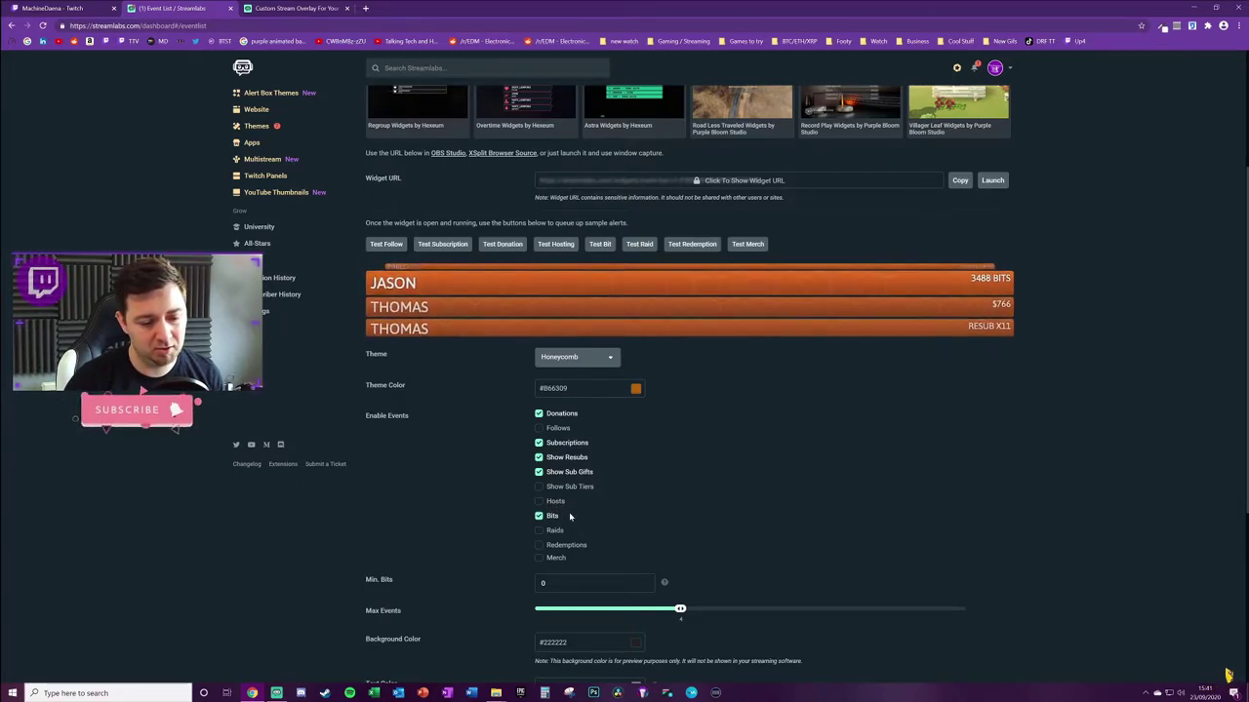
{"action": "left_click", "coordinate": [539, 531]}
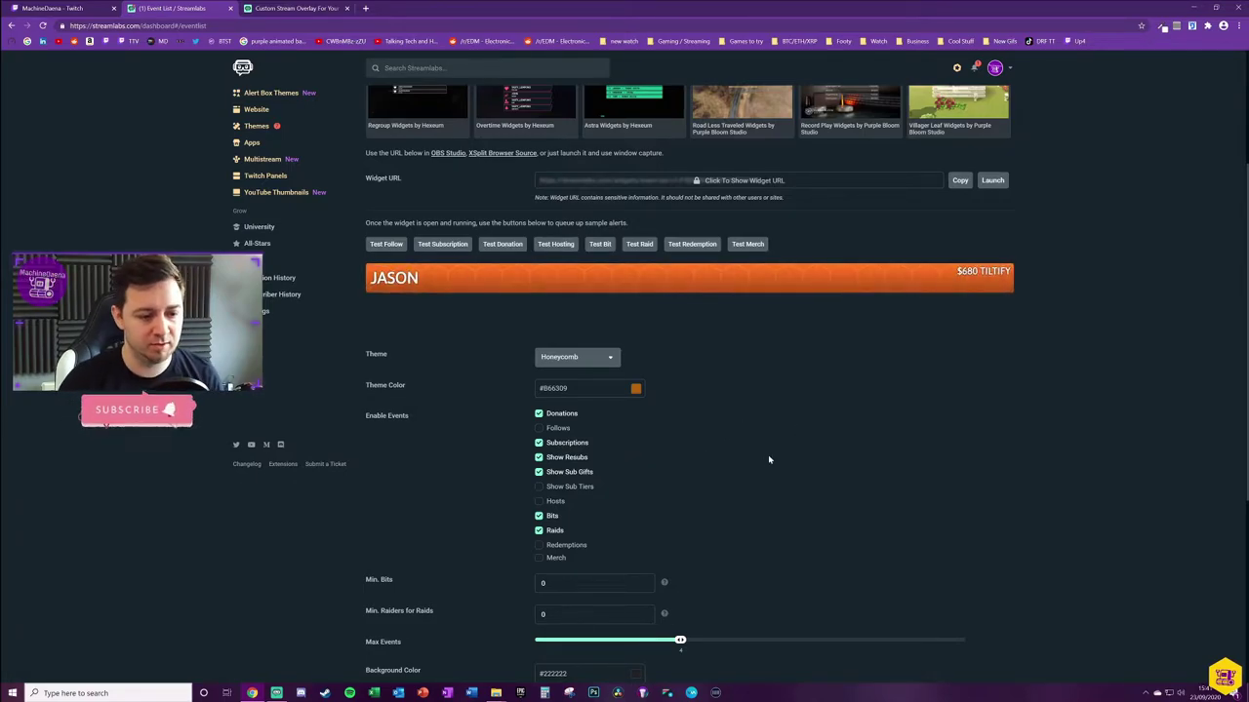
{"action": "scroll", "coordinate": [698, 488], "scroll_direction": "down", "scroll_amount": 2}
{"action": "left_click", "coordinate": [586, 388]}
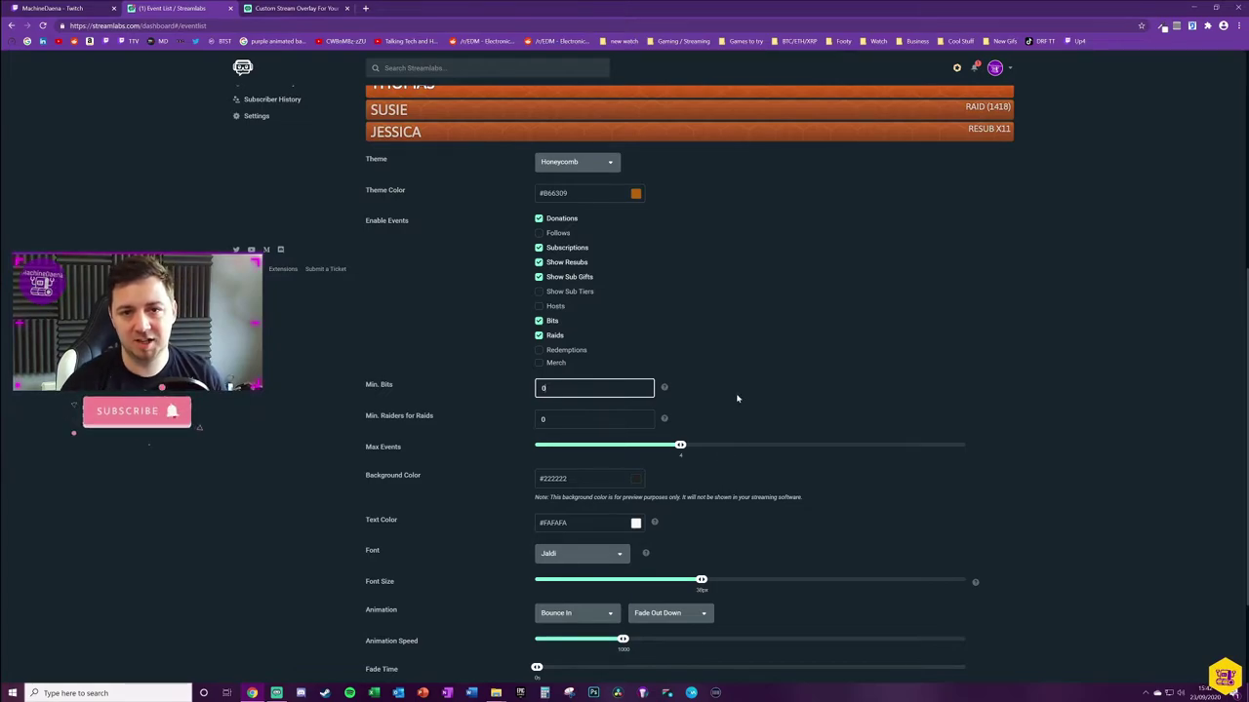
Set Min. Bits to 200 and Min. Raiders for Raids to 10
{"action": "key", "text": "ctrl+a"}
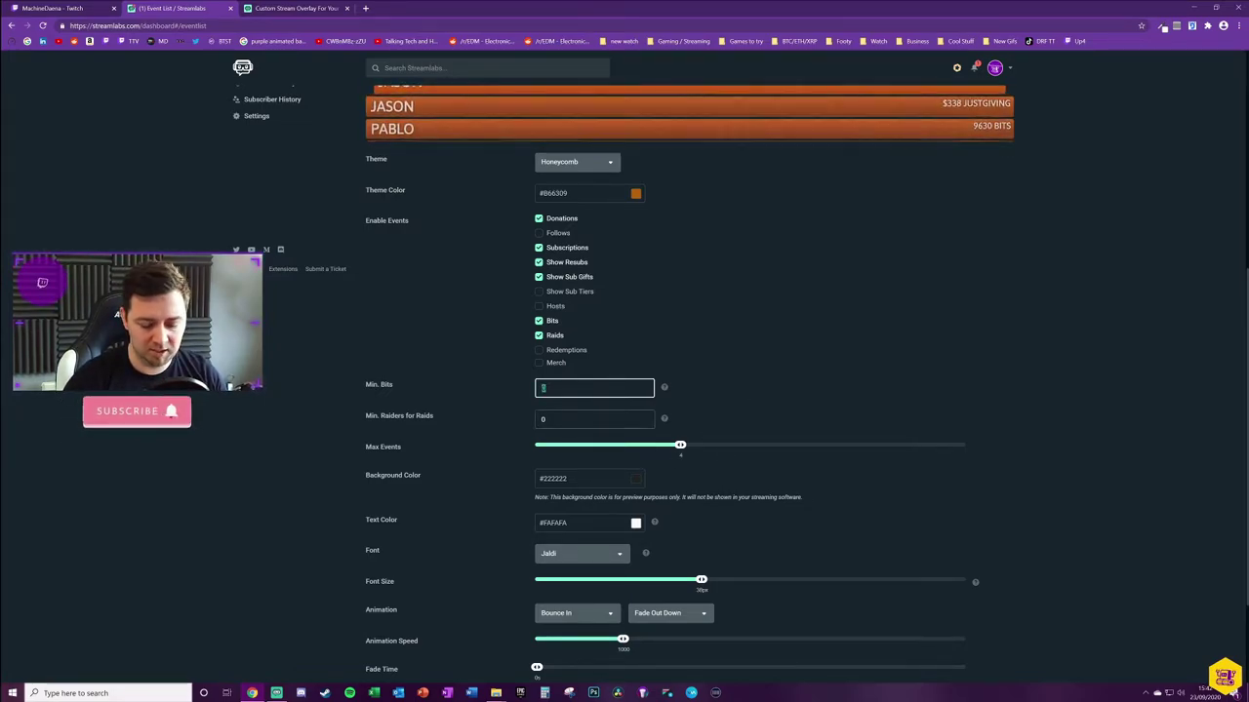
{"action": "type", "text": "200"}
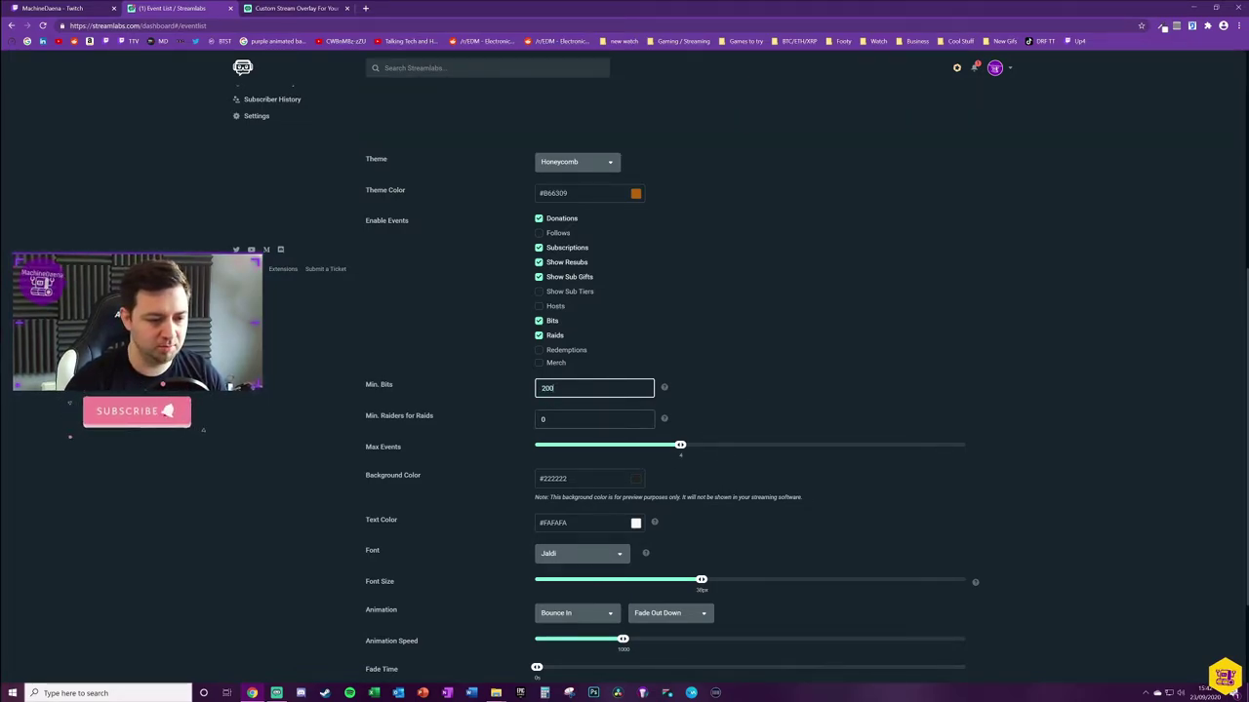
{"action": "key", "text": "Tab"}
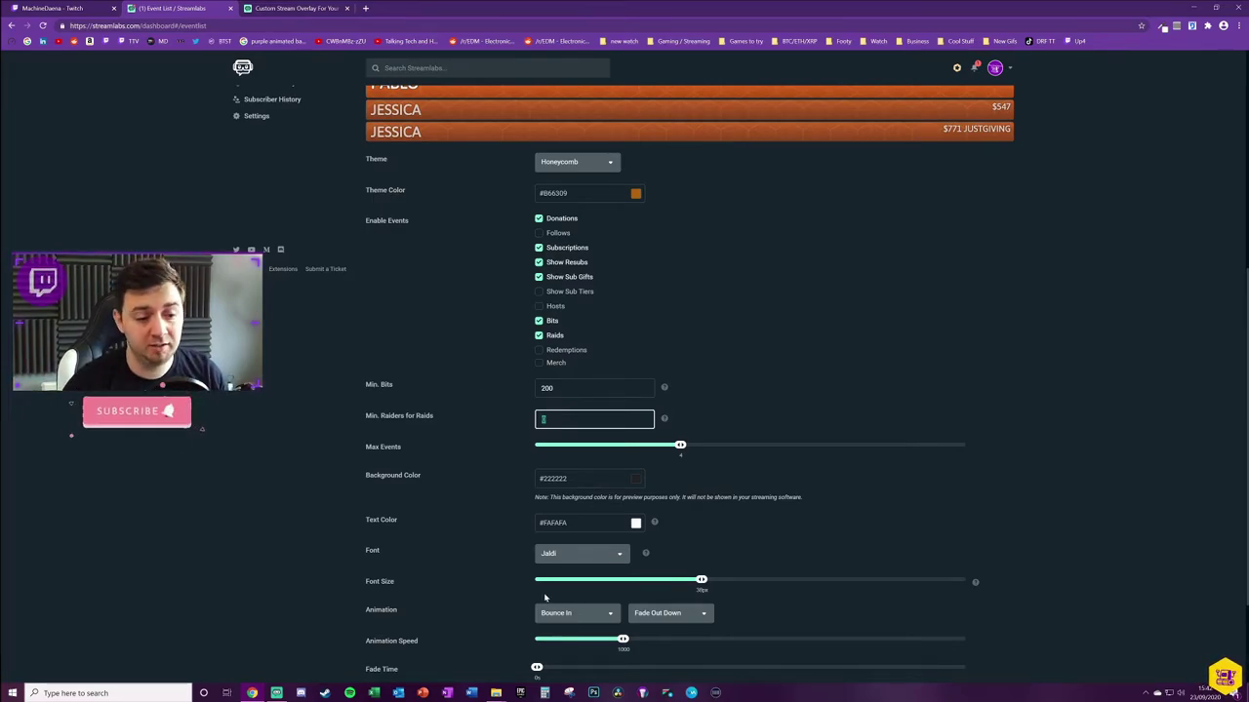
{"action": "type", "text": "10"}
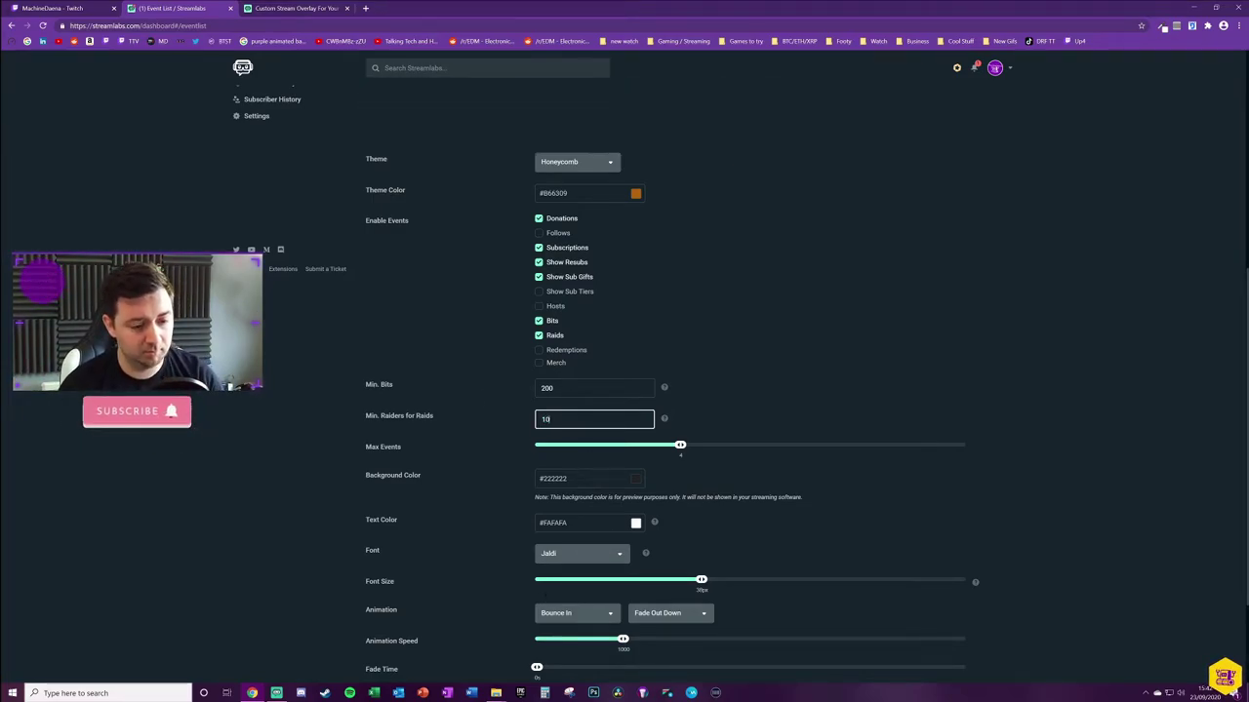
{"action": "left_click", "coordinate": [865, 420]}
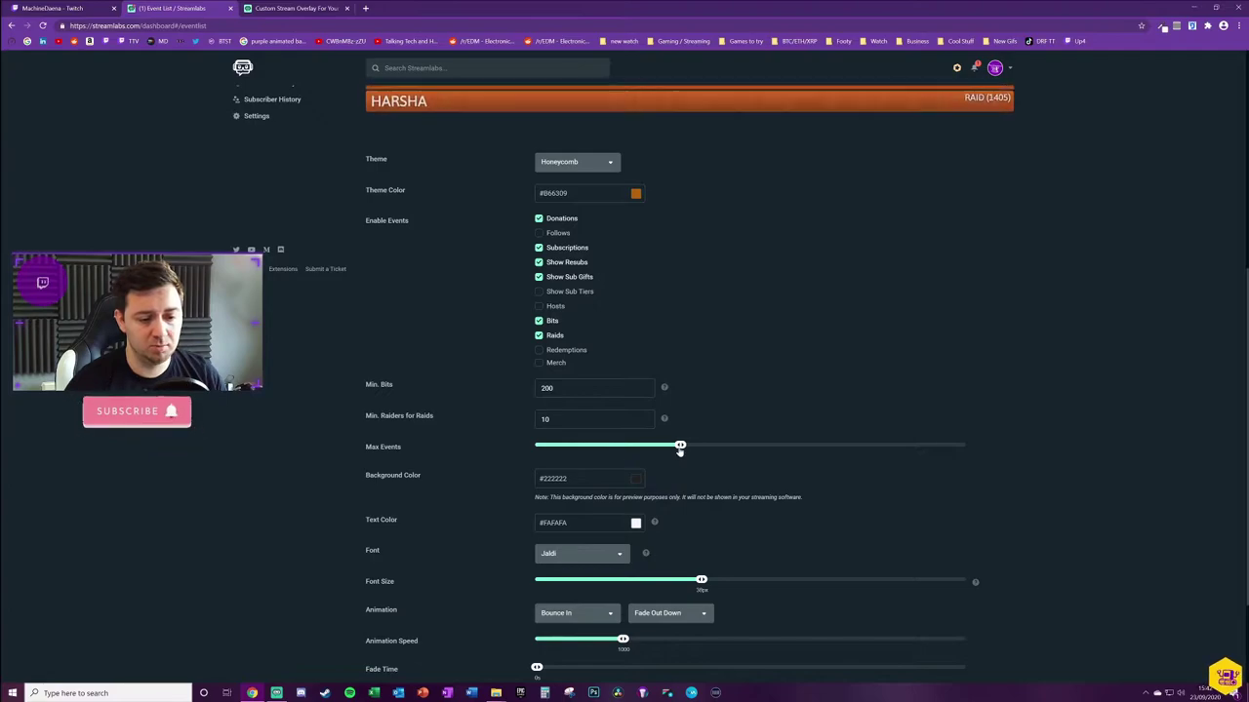
Set the Max Events slider to 4
{"action": "scroll", "coordinate": [688, 442], "scroll_direction": "up", "scroll_amount": 2}
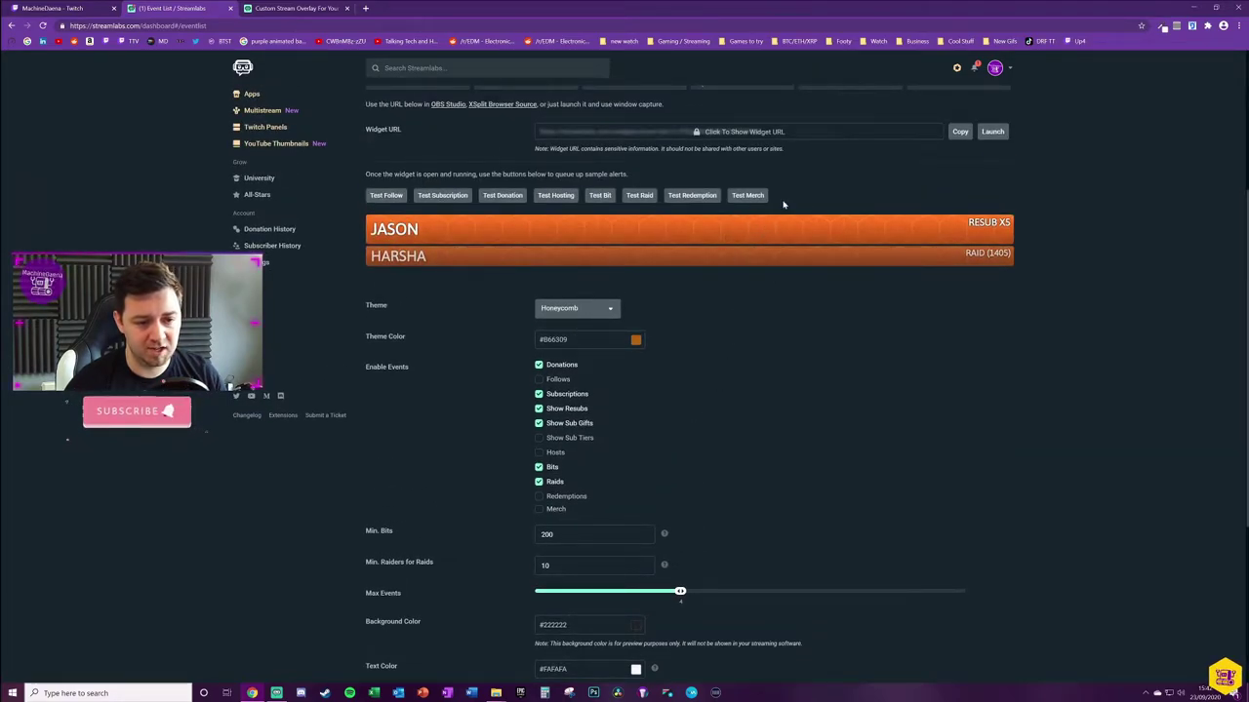
{"action": "scroll", "coordinate": [699, 557], "scroll_direction": "down", "scroll_amount": 1}
{"action": "left_click_drag", "start_coordinate": [680, 543], "coordinate": [584, 543]}
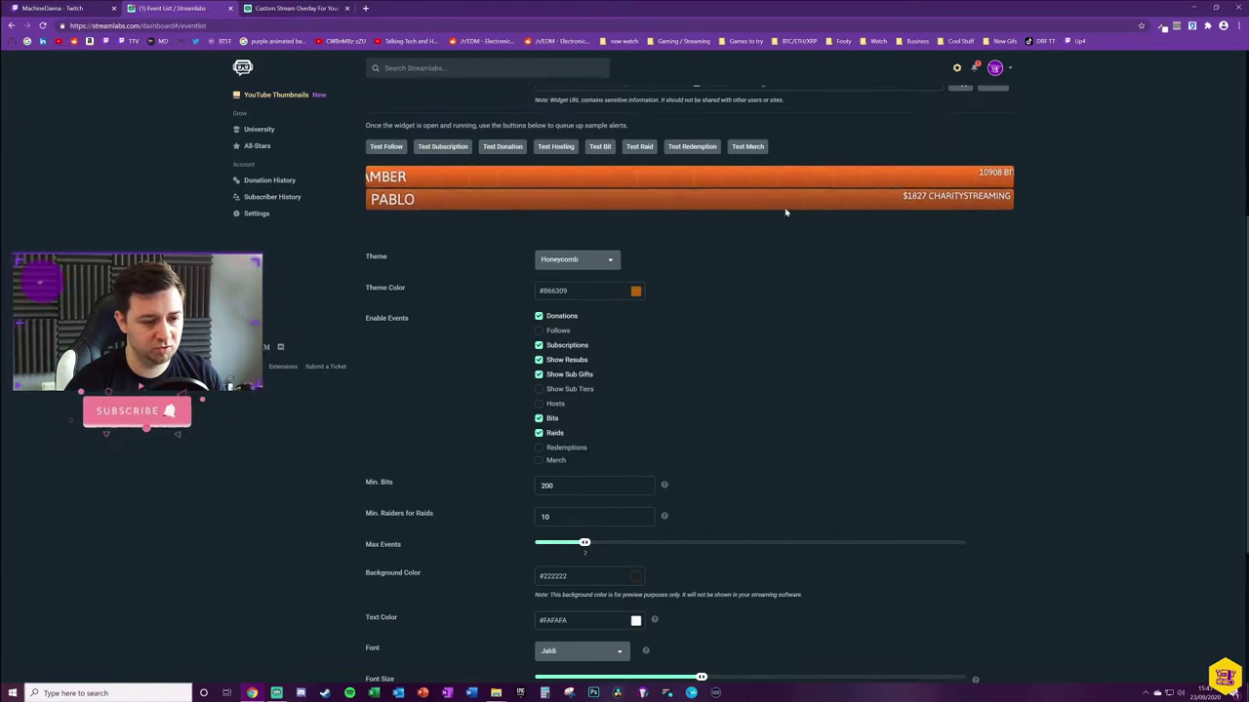
{"action": "left_click_drag", "start_coordinate": [585, 543], "coordinate": [966, 543]}
{"action": "left_click_drag", "start_coordinate": [651, 542], "coordinate": [680, 543]}
{"action": "scroll", "coordinate": [878, 475], "scroll_direction": "down", "scroll_amount": 1}
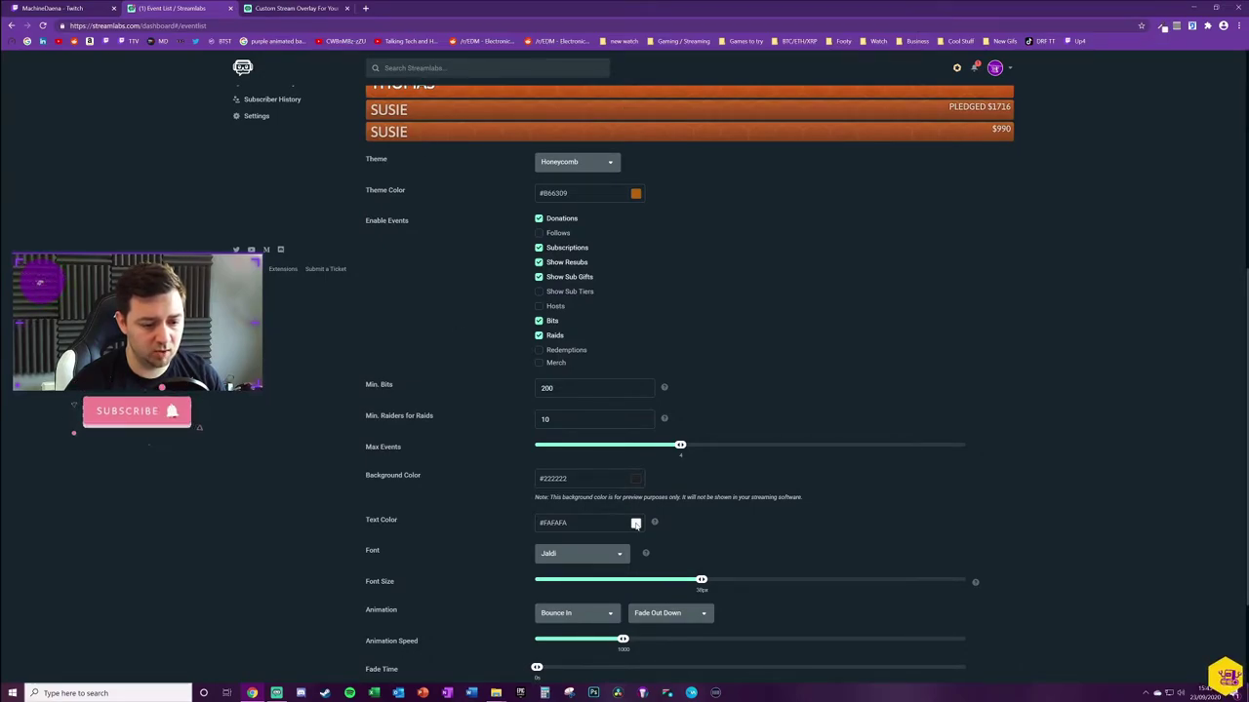
Change the text colour to pale yellow #FCFAC2
{"action": "left_click", "coordinate": [635, 524]}
{"action": "left_click", "coordinate": [571, 605]}
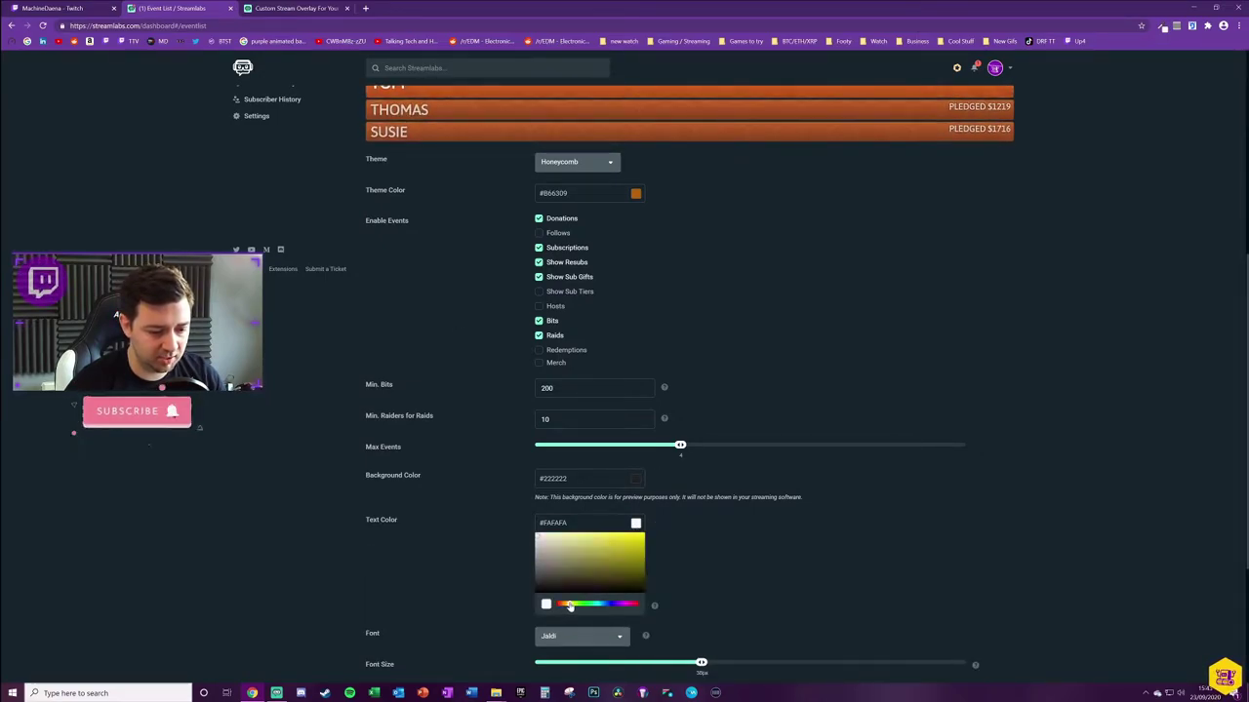
{"action": "left_click", "coordinate": [542, 539]}
{"action": "left_click_drag", "start_coordinate": [551, 538], "coordinate": [560, 537]}
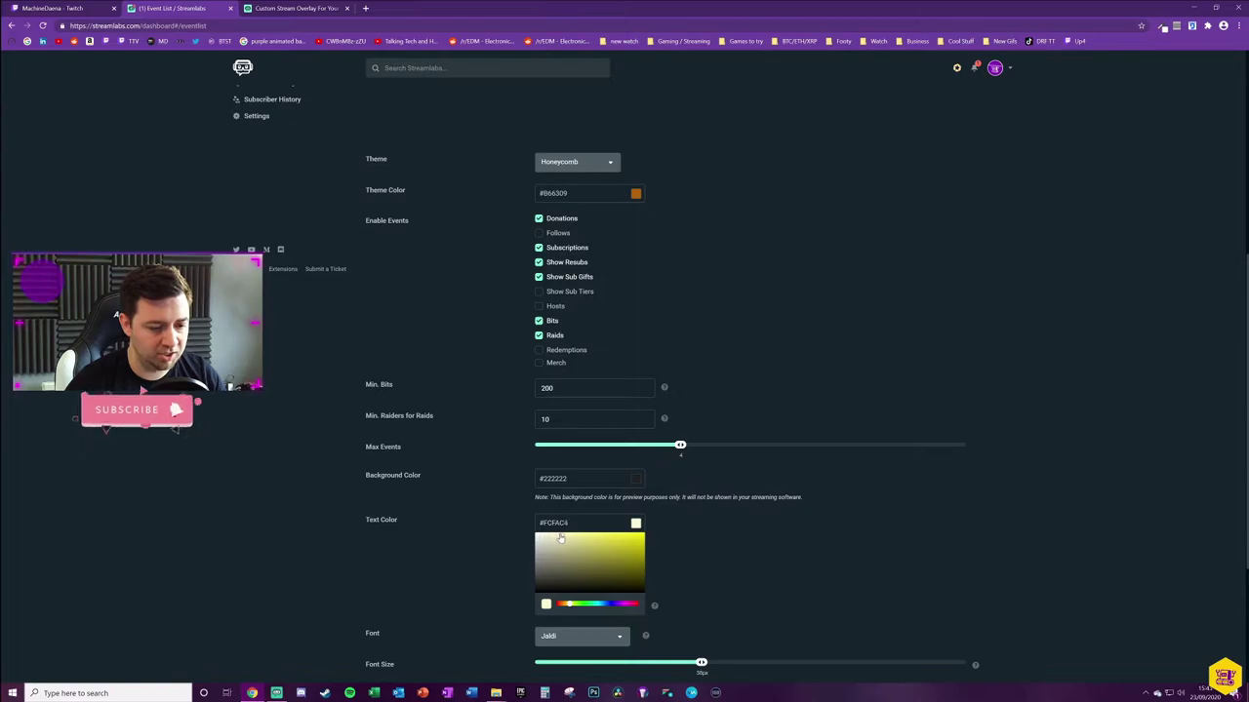
{"action": "scroll", "coordinate": [790, 526], "scroll_direction": "up", "scroll_amount": 1}
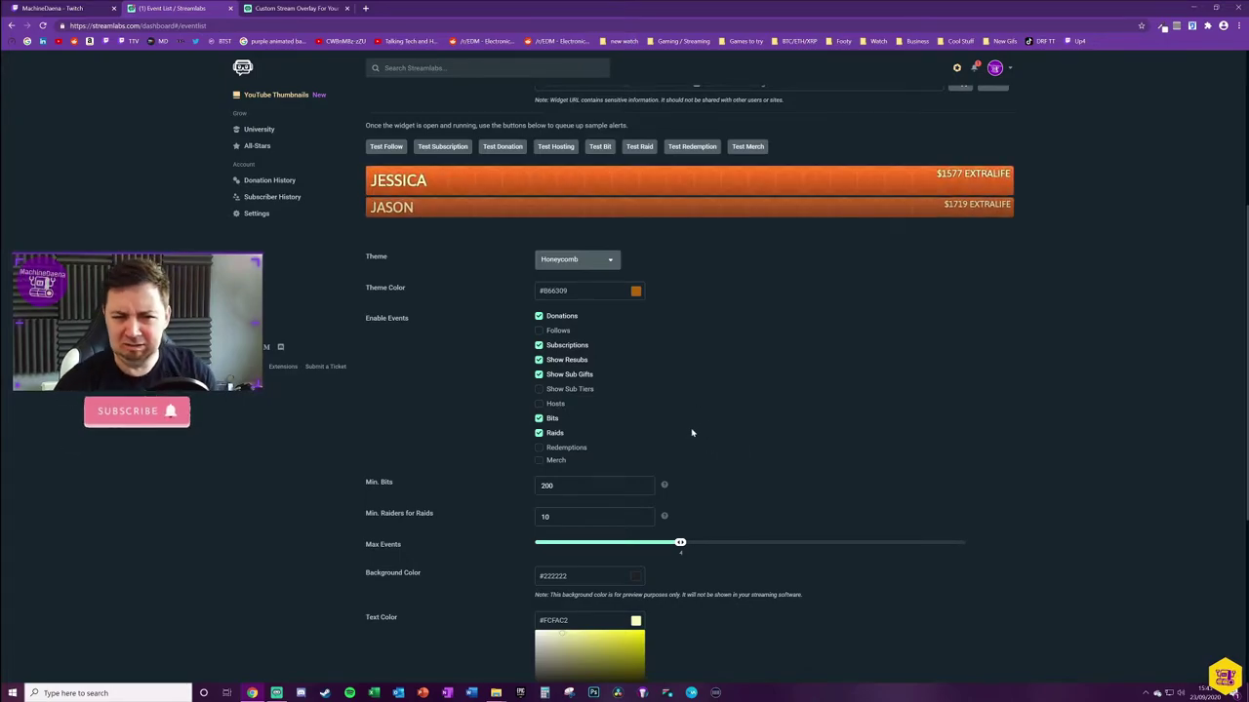
{"action": "scroll", "coordinate": [465, 243], "scroll_direction": "down", "scroll_amount": 1}
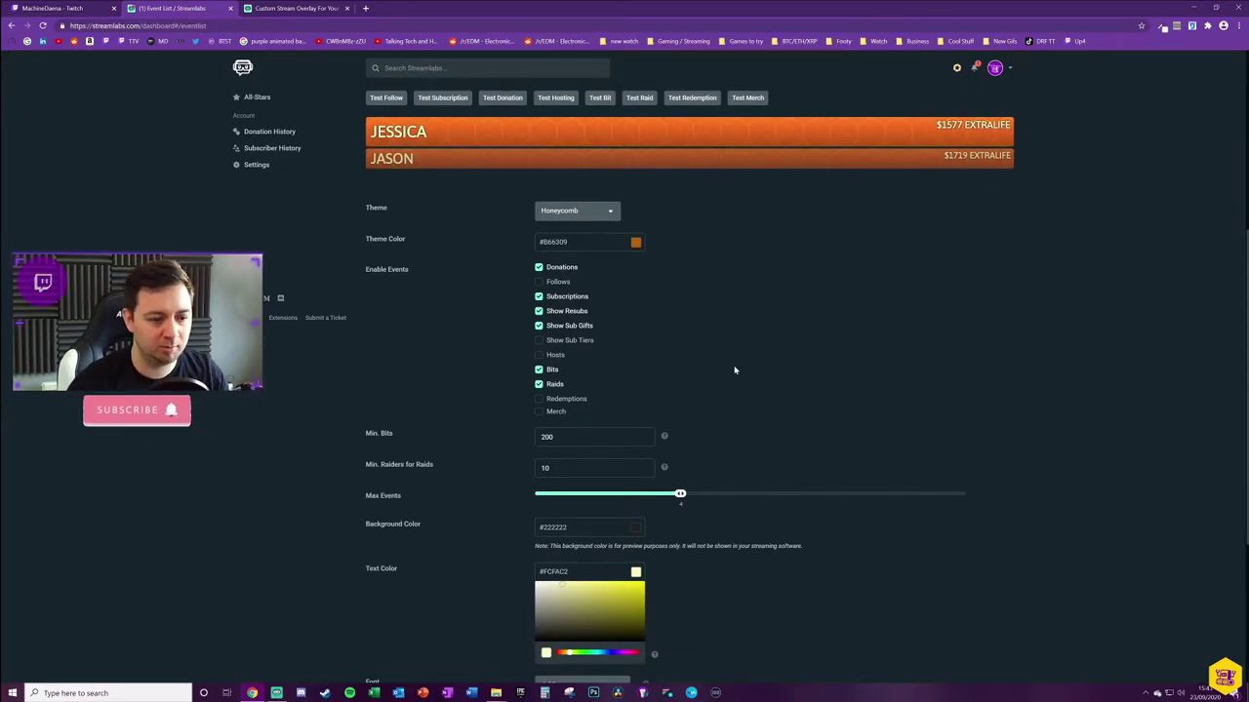
Search 'orbi' in the Font list and choose Orbitron
{"action": "scroll", "coordinate": [735, 369], "scroll_direction": "down", "scroll_amount": 2}
{"action": "left_click", "coordinate": [577, 490]}
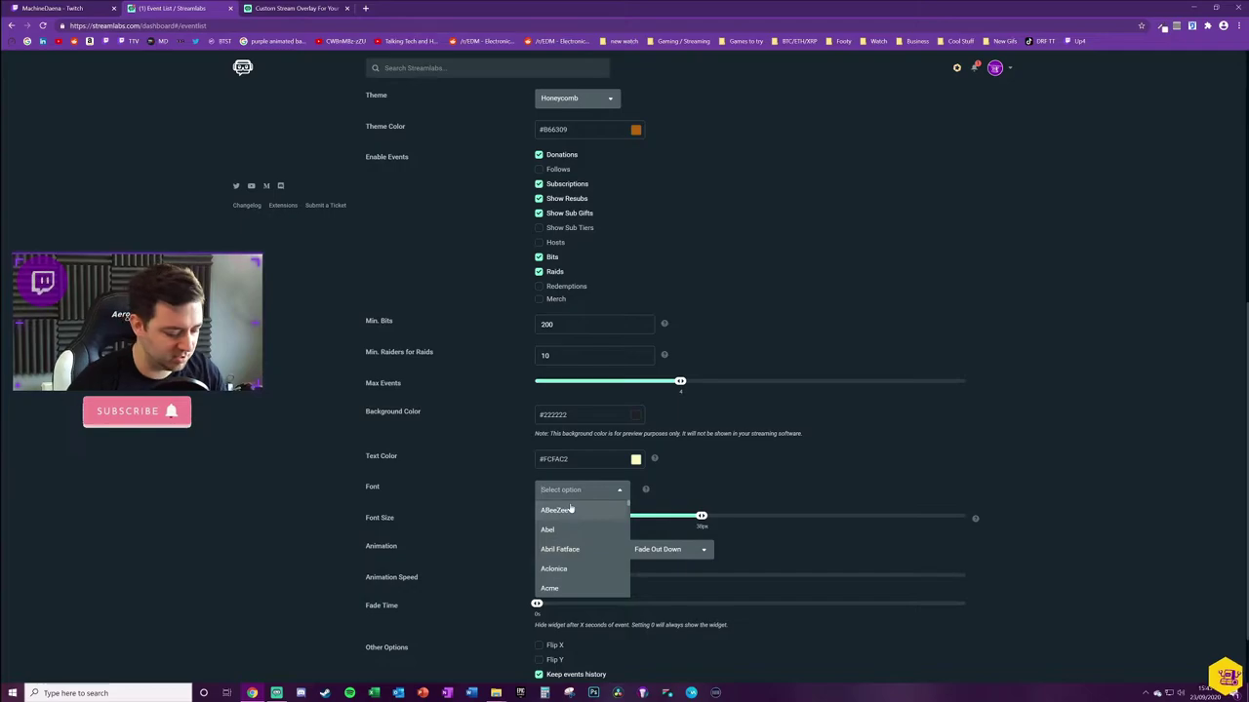
{"action": "type", "text": "ori"}
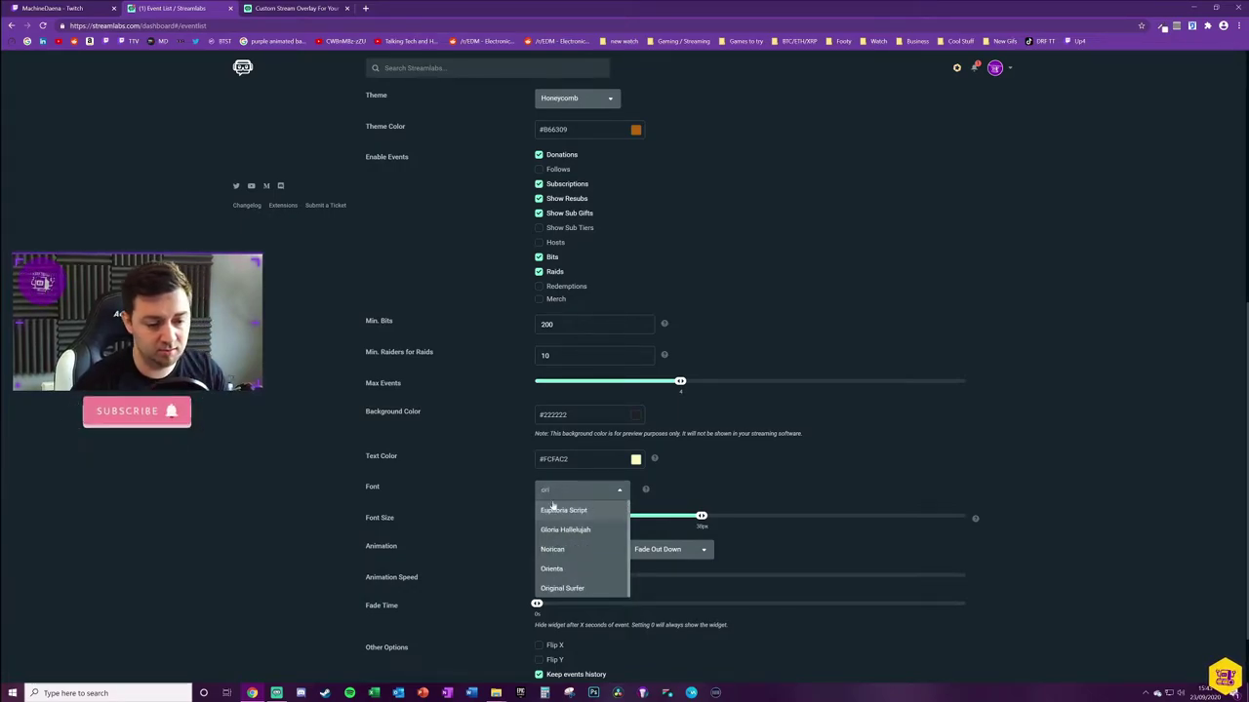
{"action": "key", "text": "BackSpace"}
{"action": "type", "text": "bi"}
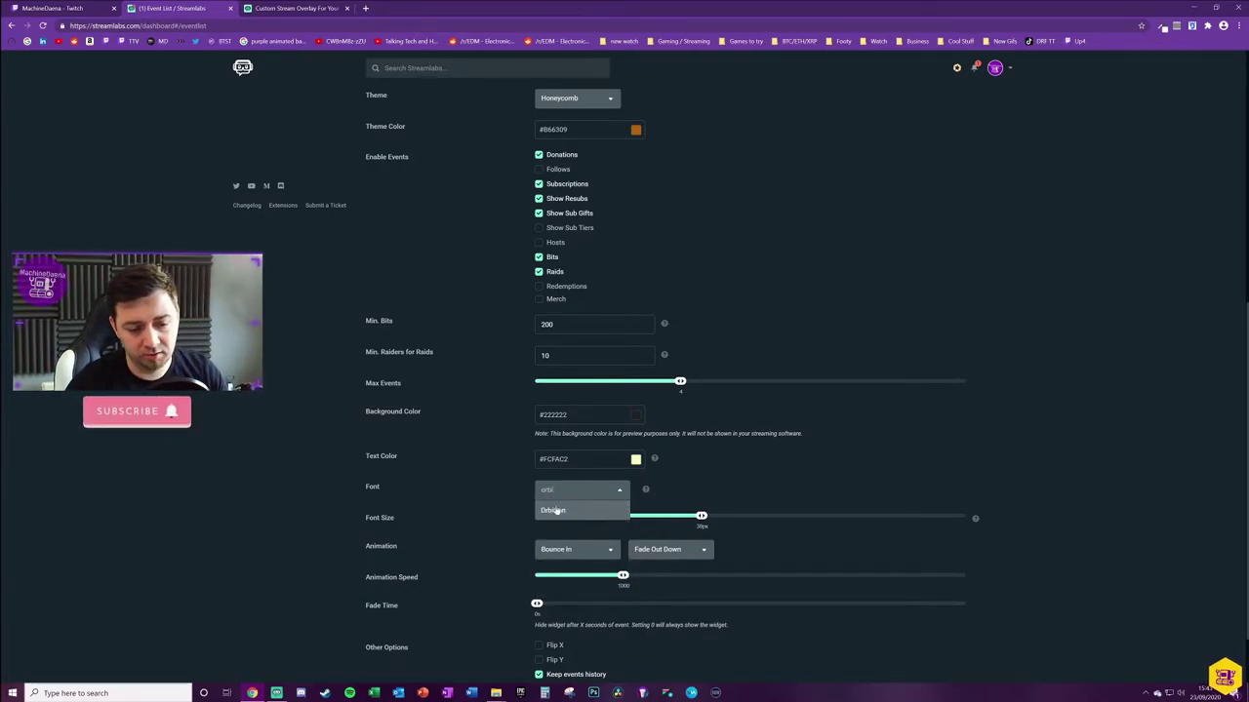
{"action": "left_click", "coordinate": [552, 510]}
Reduce the Font Size slightly
{"action": "scroll", "coordinate": [830, 468], "scroll_direction": "up", "scroll_amount": 8}
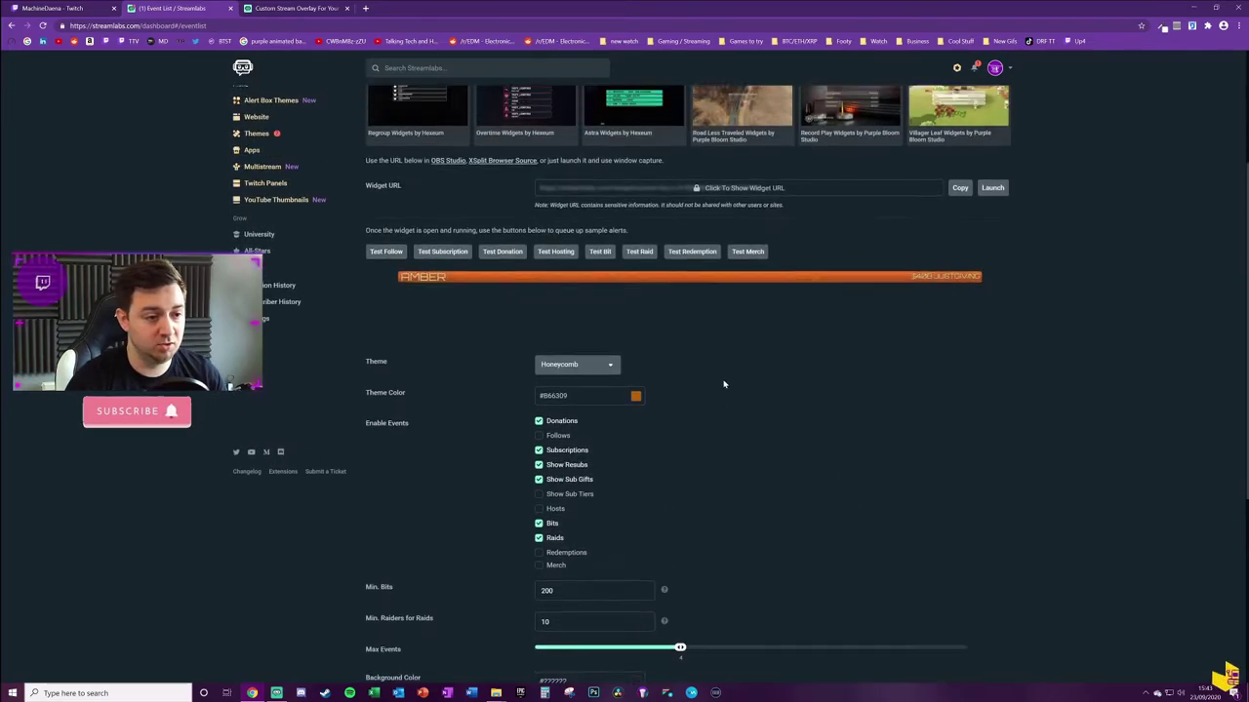
{"action": "scroll", "coordinate": [640, 453], "scroll_direction": "down", "scroll_amount": 5}
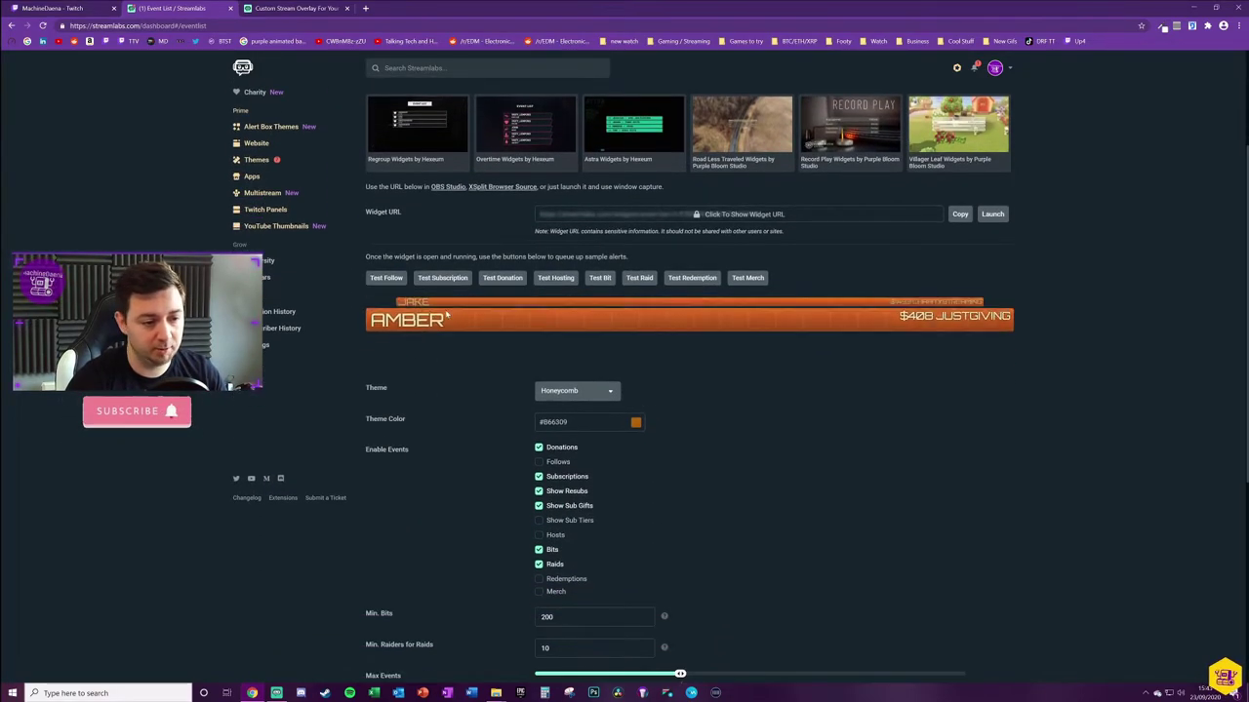
{"action": "left_click_drag", "start_coordinate": [701, 470], "coordinate": [676, 470]}
{"action": "scroll", "coordinate": [713, 463], "scroll_direction": "up", "scroll_amount": 9}
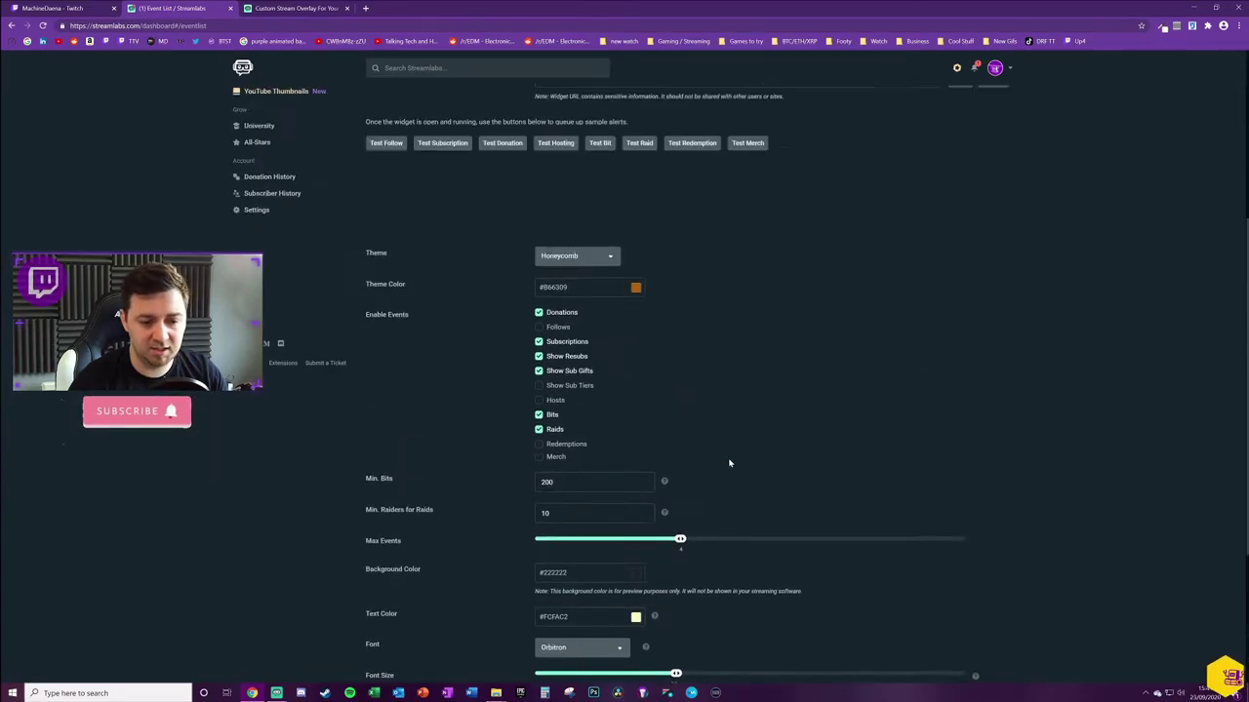
Set the entry animation to Zoom In, keeping Bounce Out Up as the exit
{"action": "scroll", "coordinate": [663, 467], "scroll_direction": "down", "scroll_amount": 9}
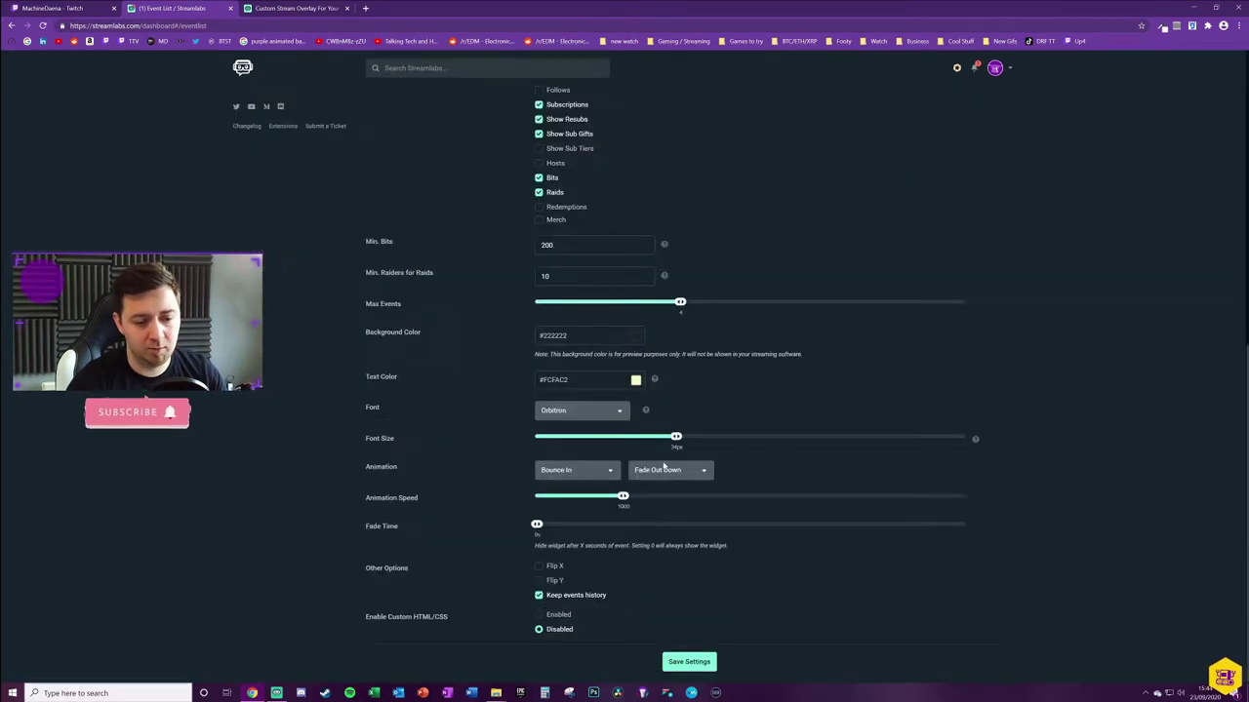
{"action": "left_click", "coordinate": [578, 471]}
{"action": "scroll", "coordinate": [571, 517], "scroll_direction": "down", "scroll_amount": 5}
{"action": "scroll", "coordinate": [589, 531], "scroll_direction": "down", "scroll_amount": 3}
{"action": "left_click", "coordinate": [576, 491]}
Set Animation Speed to 500
{"action": "left_click_drag", "start_coordinate": [610, 501], "coordinate": [597, 503]}
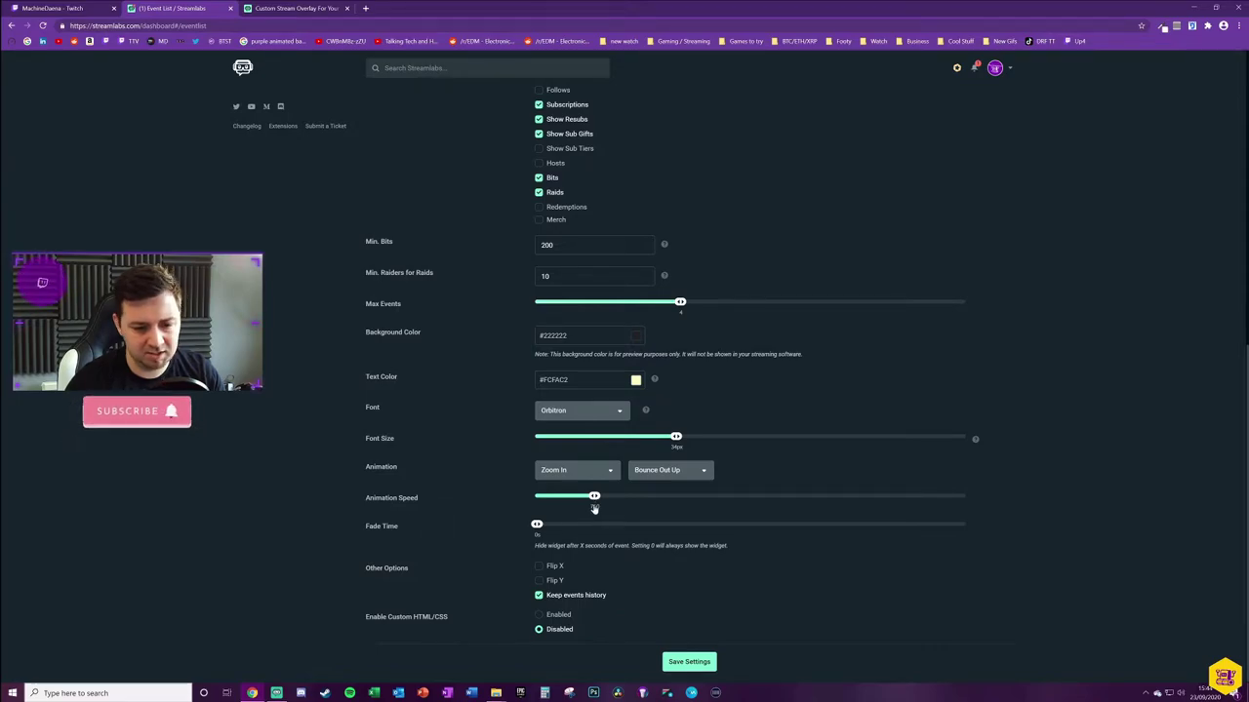
{"action": "scroll", "coordinate": [864, 490], "scroll_direction": "up", "scroll_amount": 6}
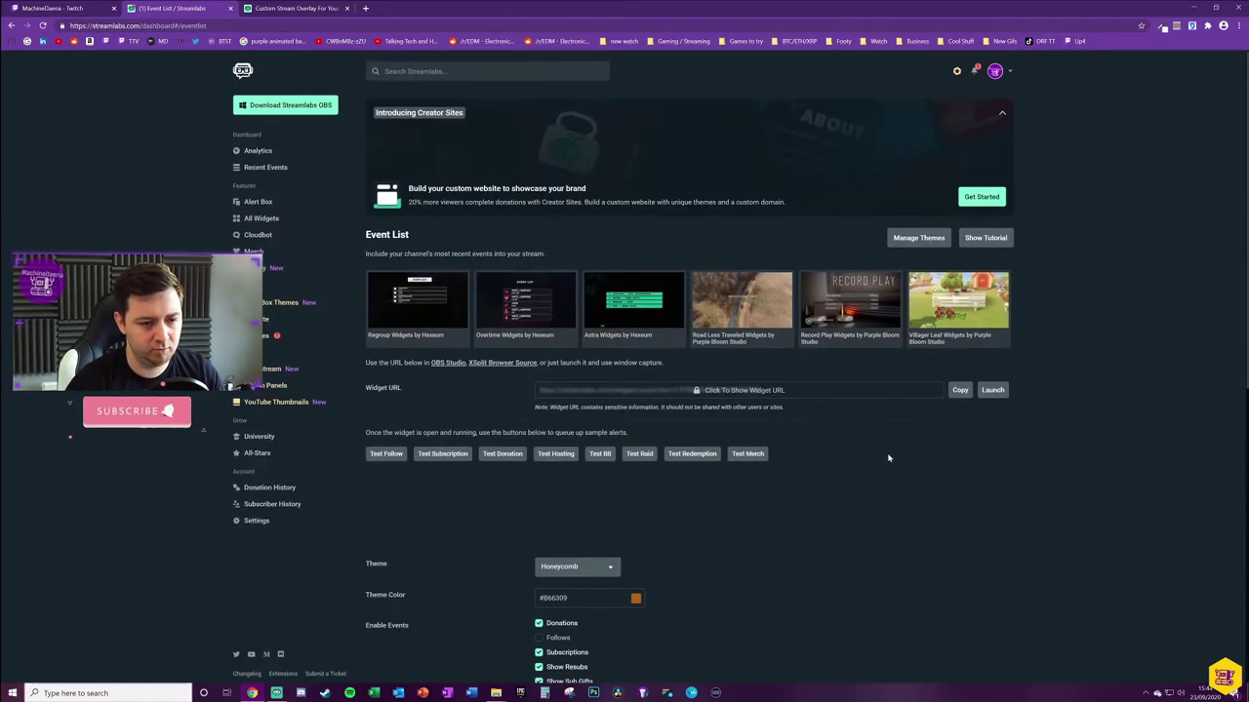
{"action": "scroll", "coordinate": [644, 383], "scroll_direction": "down", "scroll_amount": 1}
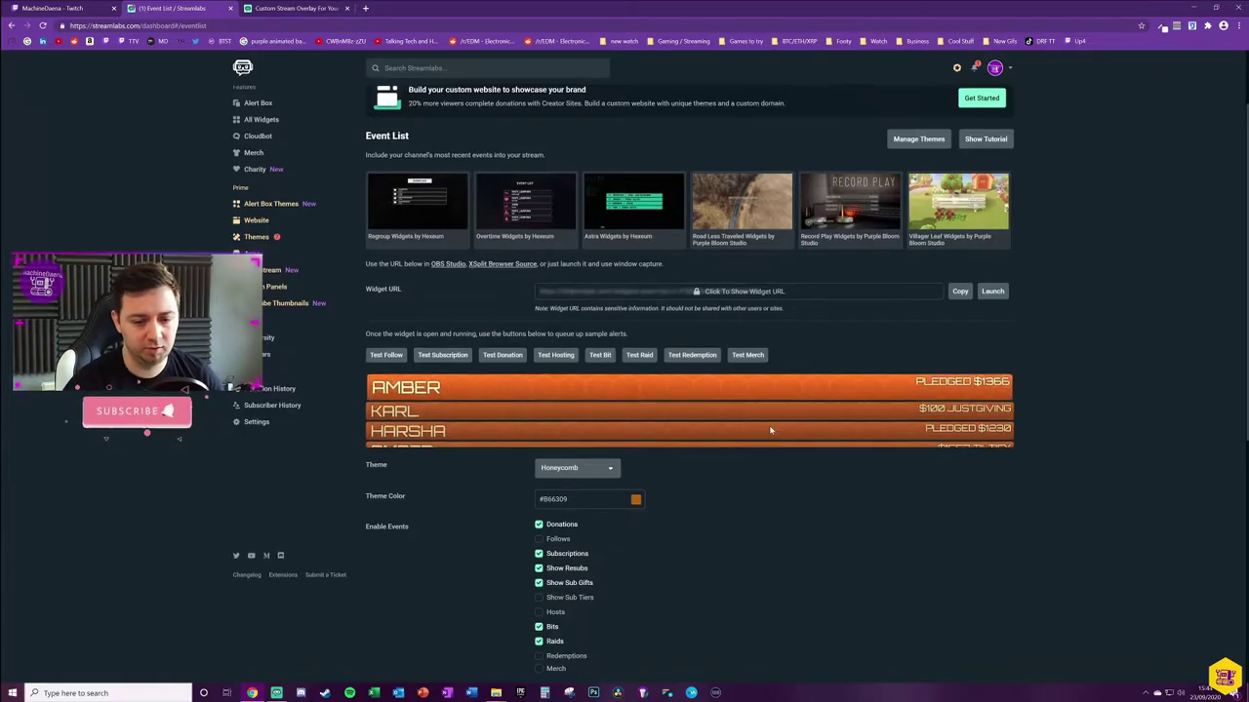
{"action": "scroll", "coordinate": [701, 382], "scroll_direction": "down", "scroll_amount": 5}
{"action": "left_click_drag", "start_coordinate": [561, 556], "coordinate": [792, 560]}
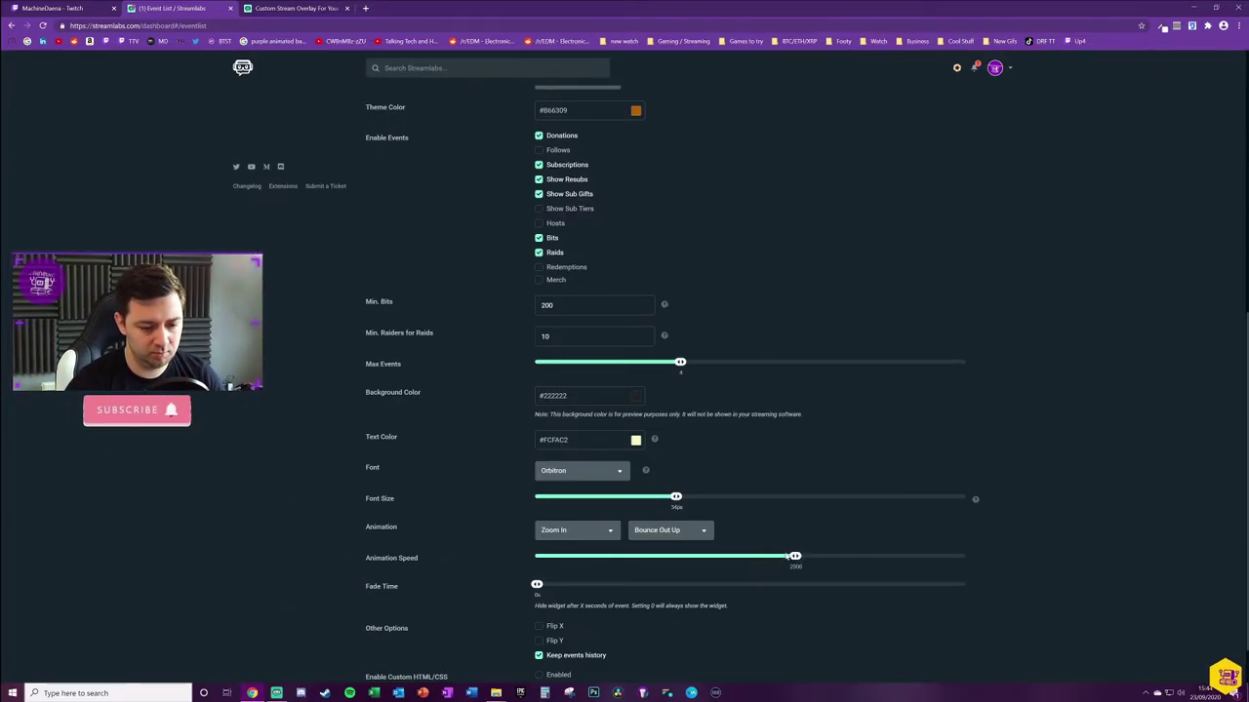
{"action": "scroll", "coordinate": [828, 479], "scroll_direction": "up", "scroll_amount": 5}
{"action": "scroll", "coordinate": [738, 482], "scroll_direction": "down", "scroll_amount": 1}
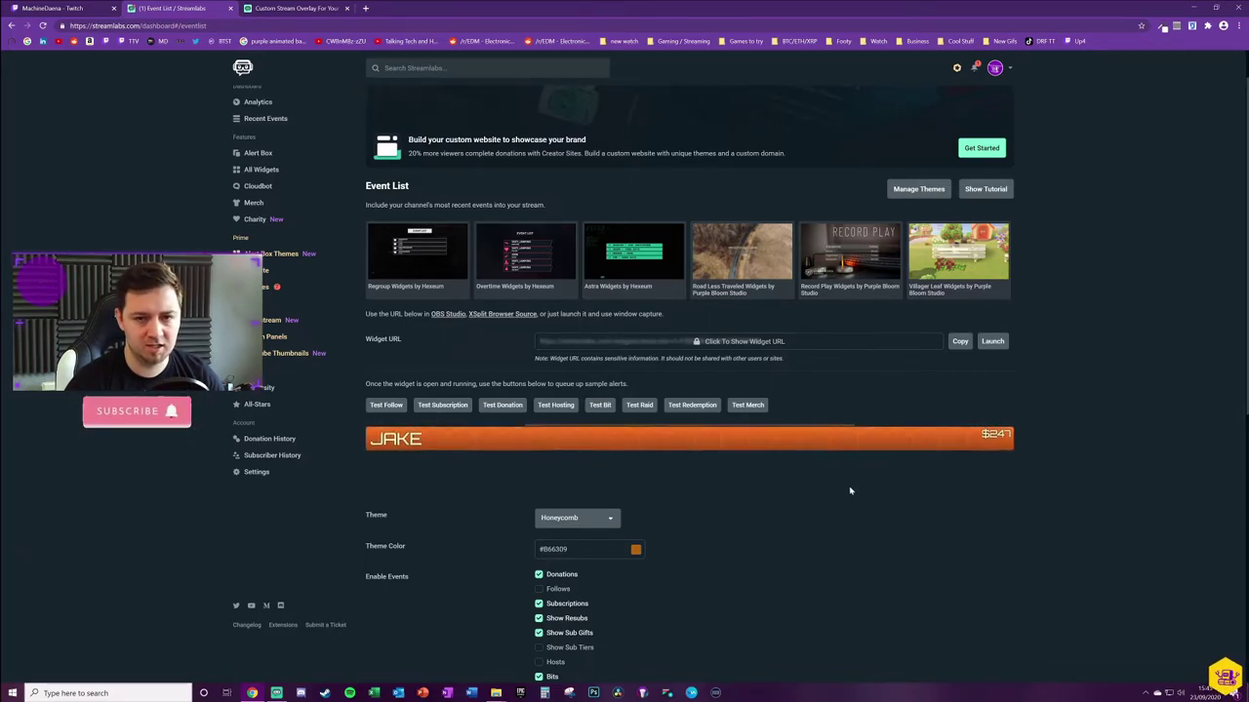
{"action": "scroll", "coordinate": [850, 498], "scroll_direction": "down", "scroll_amount": 5}
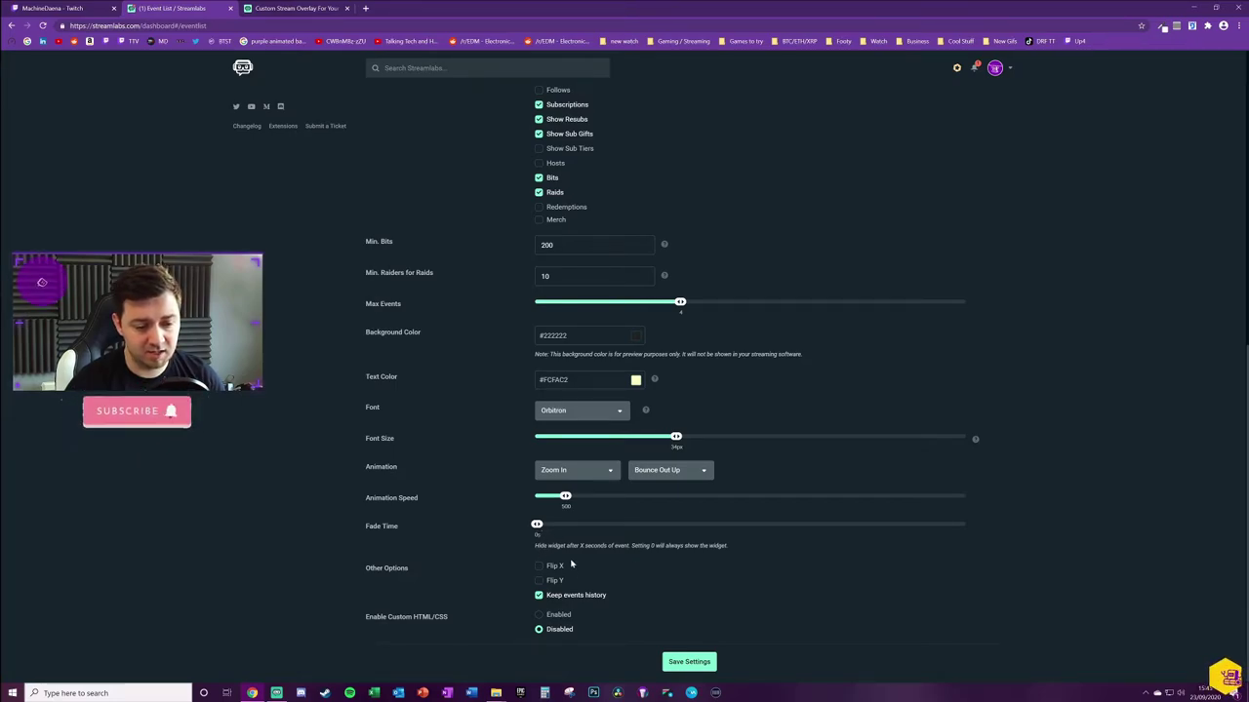
Adjust the Fade Time slider toward about 10 seconds and check the preview
{"action": "left_click_drag", "start_coordinate": [655, 545], "coordinate": [738, 555]}
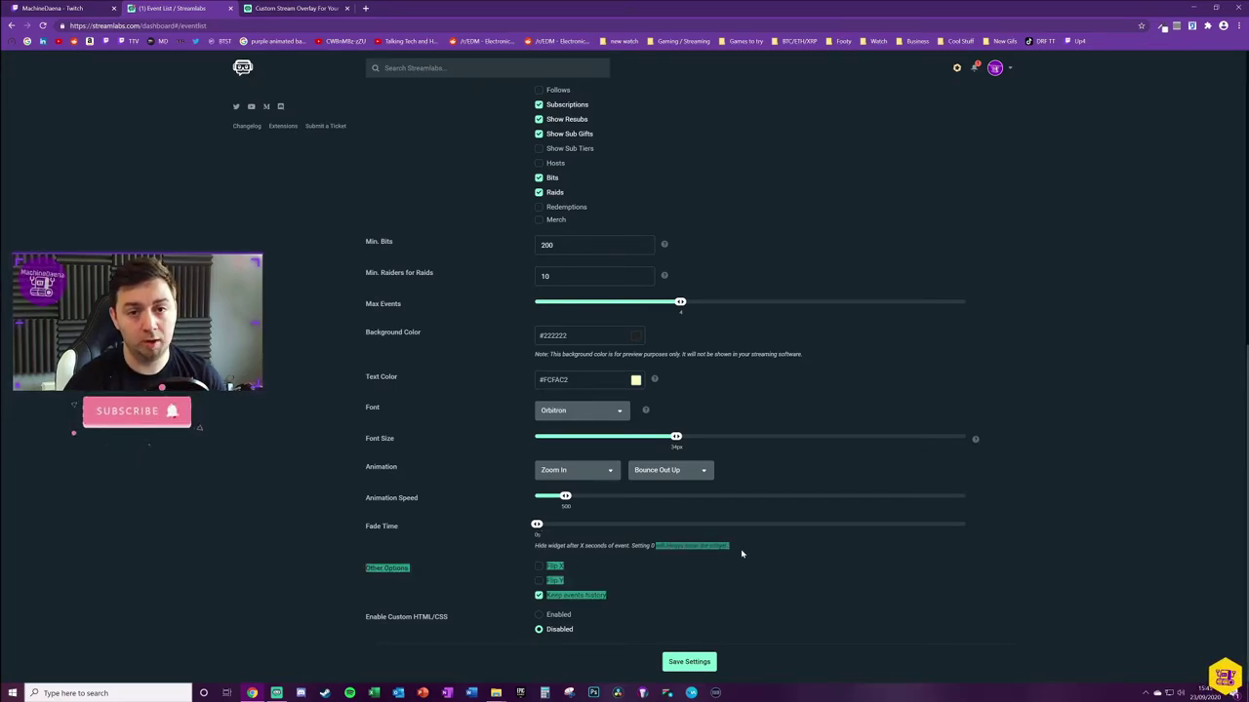
{"action": "left_click", "coordinate": [740, 546]}
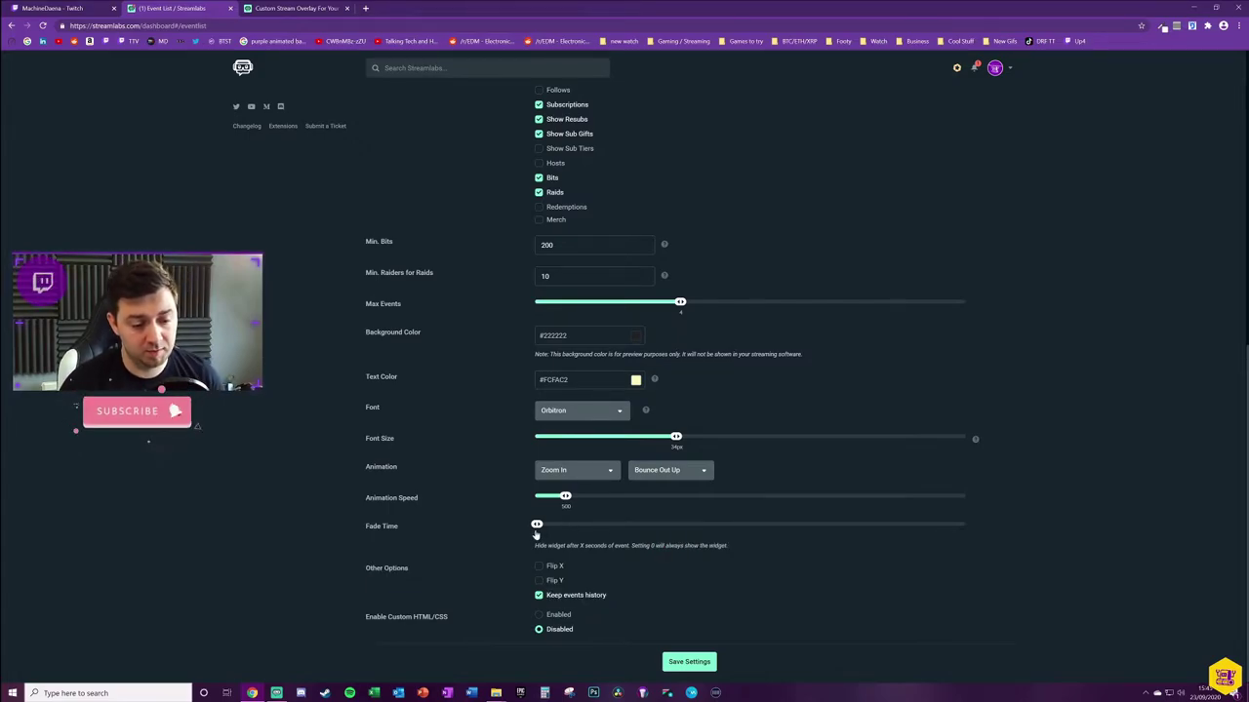
{"action": "left_click_drag", "start_coordinate": [537, 525], "coordinate": [608, 525]}
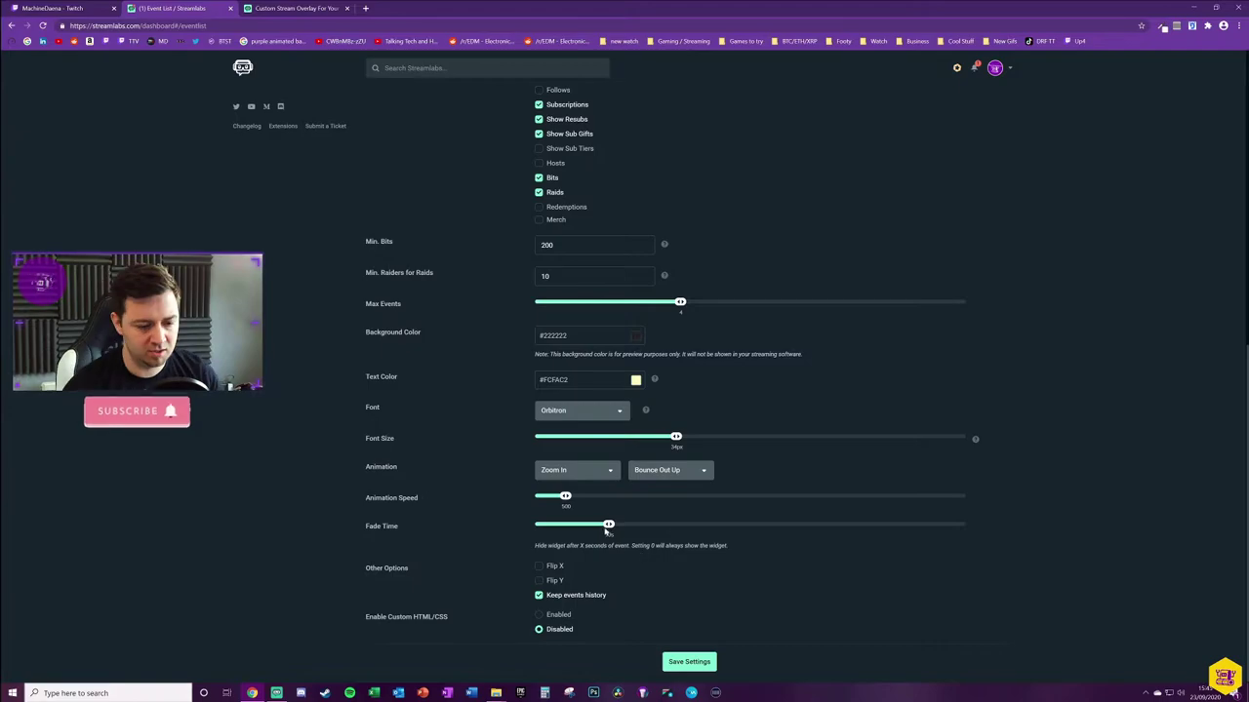
{"action": "left_click_drag", "start_coordinate": [609, 527], "coordinate": [552, 532]}
{"action": "scroll", "coordinate": [674, 477], "scroll_direction": "up", "scroll_amount": 4}
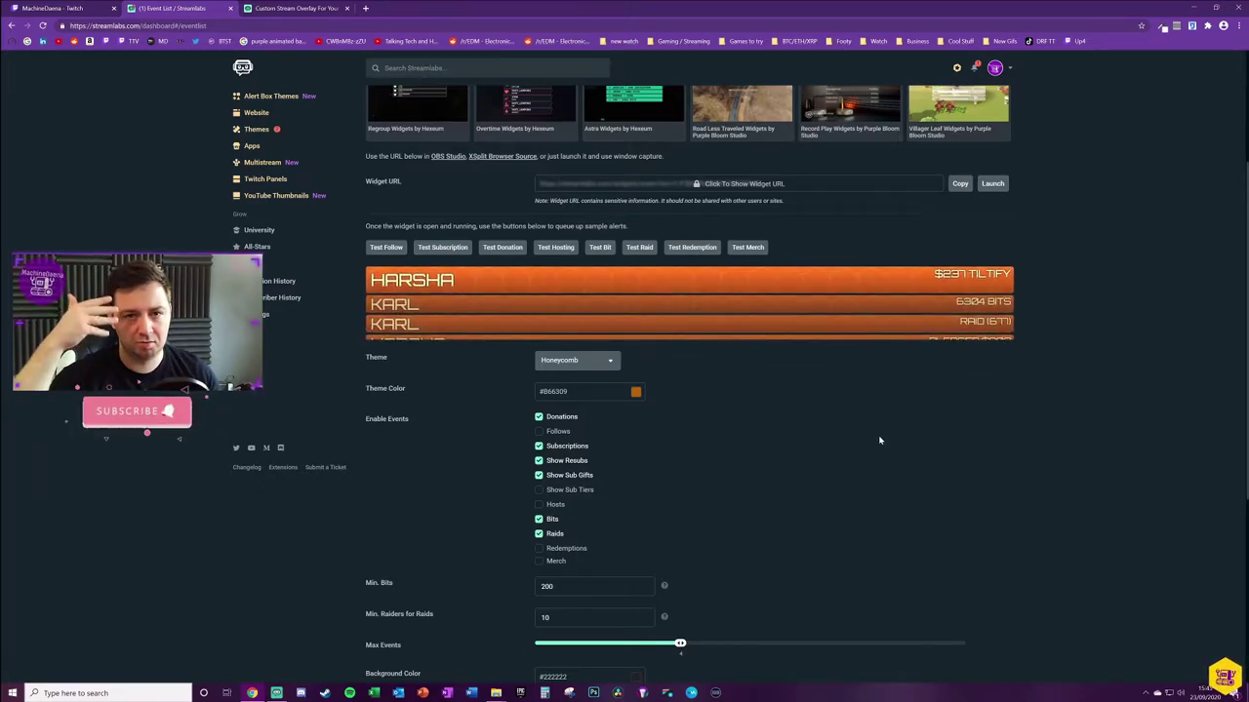
{"action": "scroll", "coordinate": [881, 504], "scroll_direction": "down", "scroll_amount": 4}
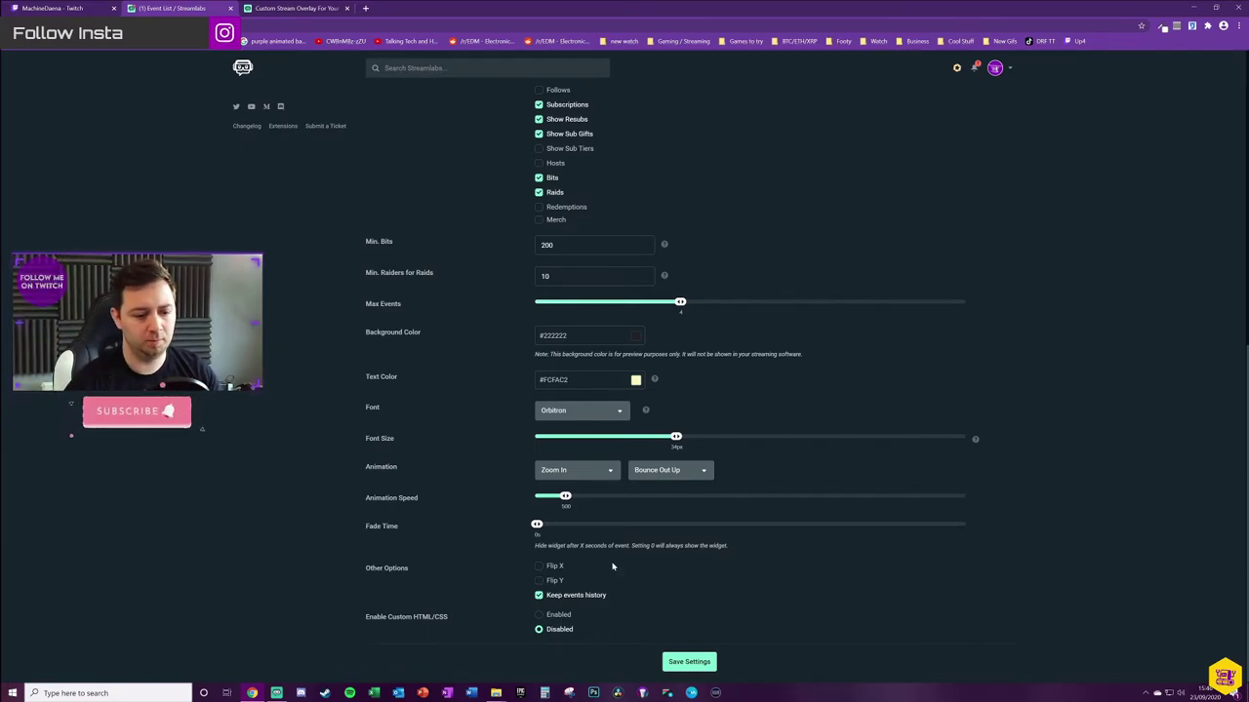
{"action": "scroll", "coordinate": [717, 571], "scroll_direction": "up", "scroll_amount": 5}
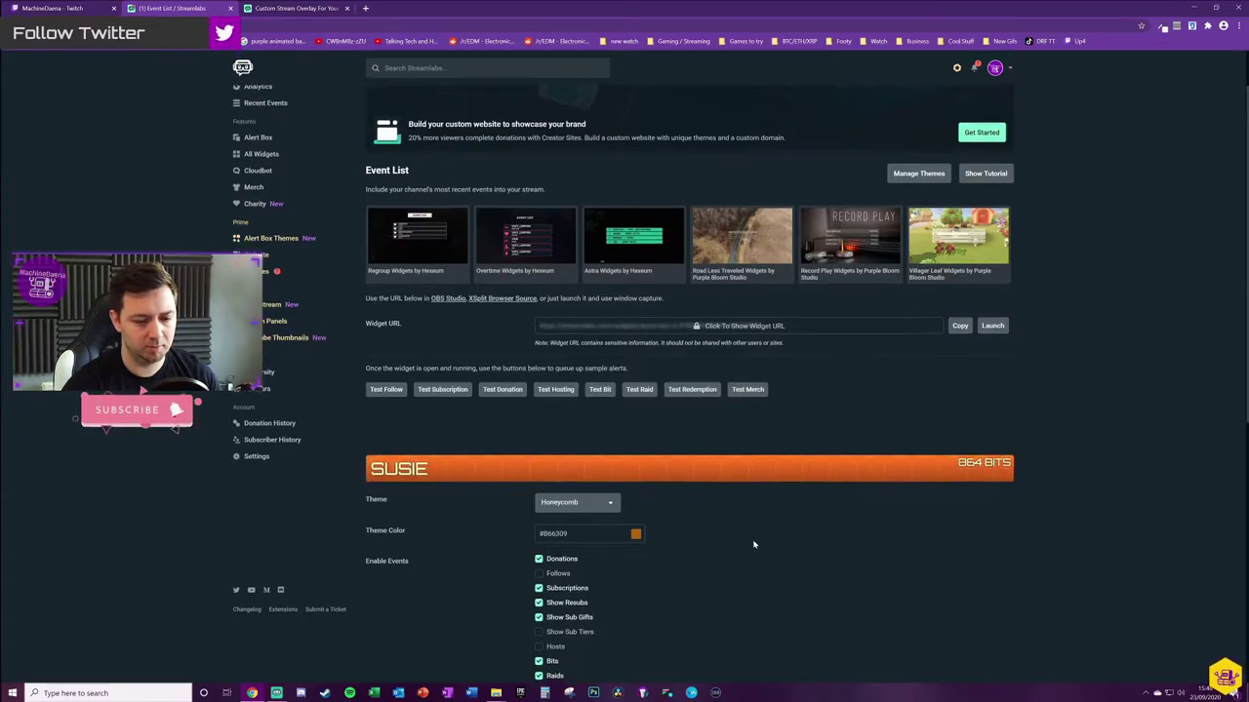
{"action": "scroll", "coordinate": [541, 620], "scroll_direction": "down", "scroll_amount": 5}
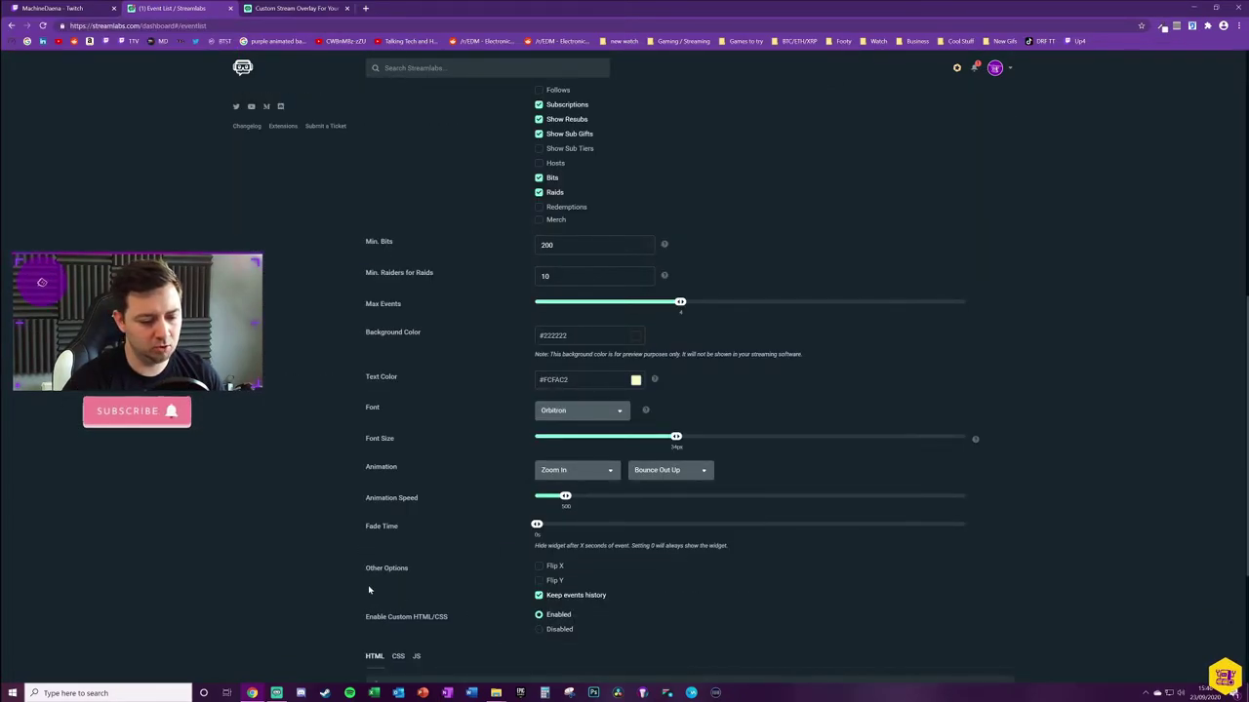
Select Enabled under Enable Custom HTML/CSS to reveal the HTML, CSS and JS editor
{"action": "left_click", "coordinate": [539, 616]}
{"action": "scroll", "coordinate": [410, 481], "scroll_direction": "down", "scroll_amount": 2}
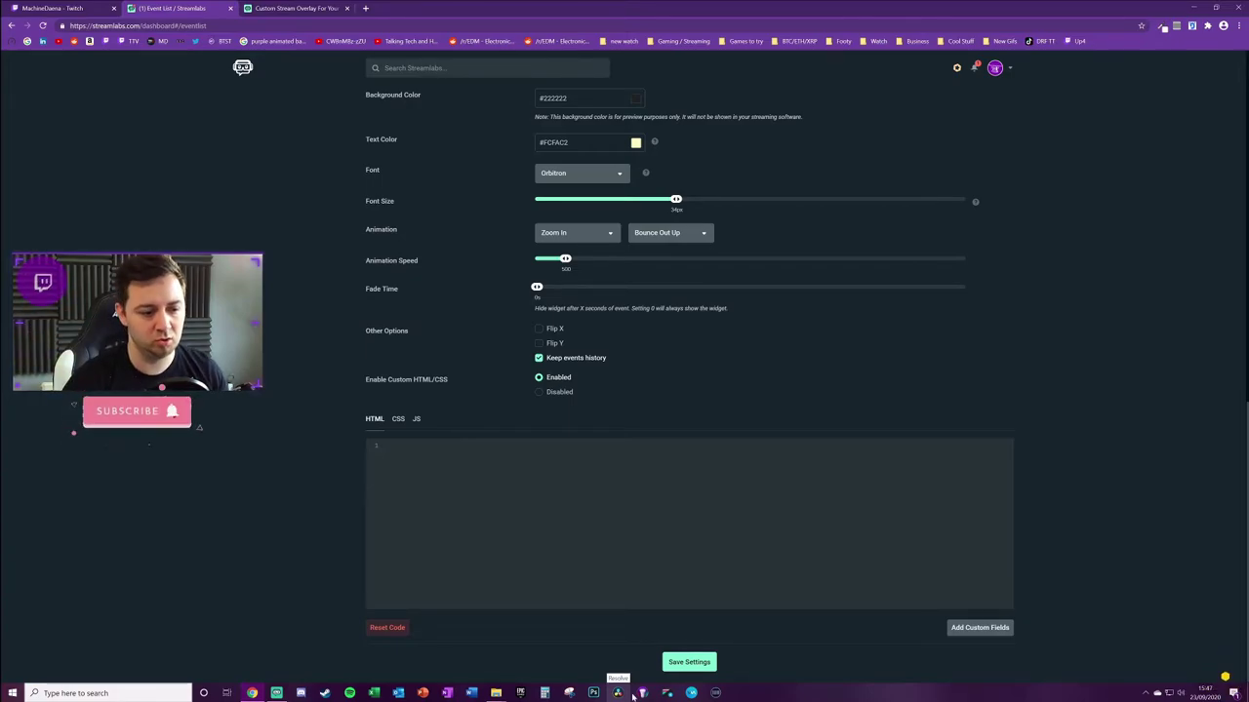
Save the Event List widget settings with custom HTML/CSS disabled and copy the Widget URL
{"action": "scroll", "coordinate": [362, 543], "scroll_direction": "up", "scroll_amount": 10}
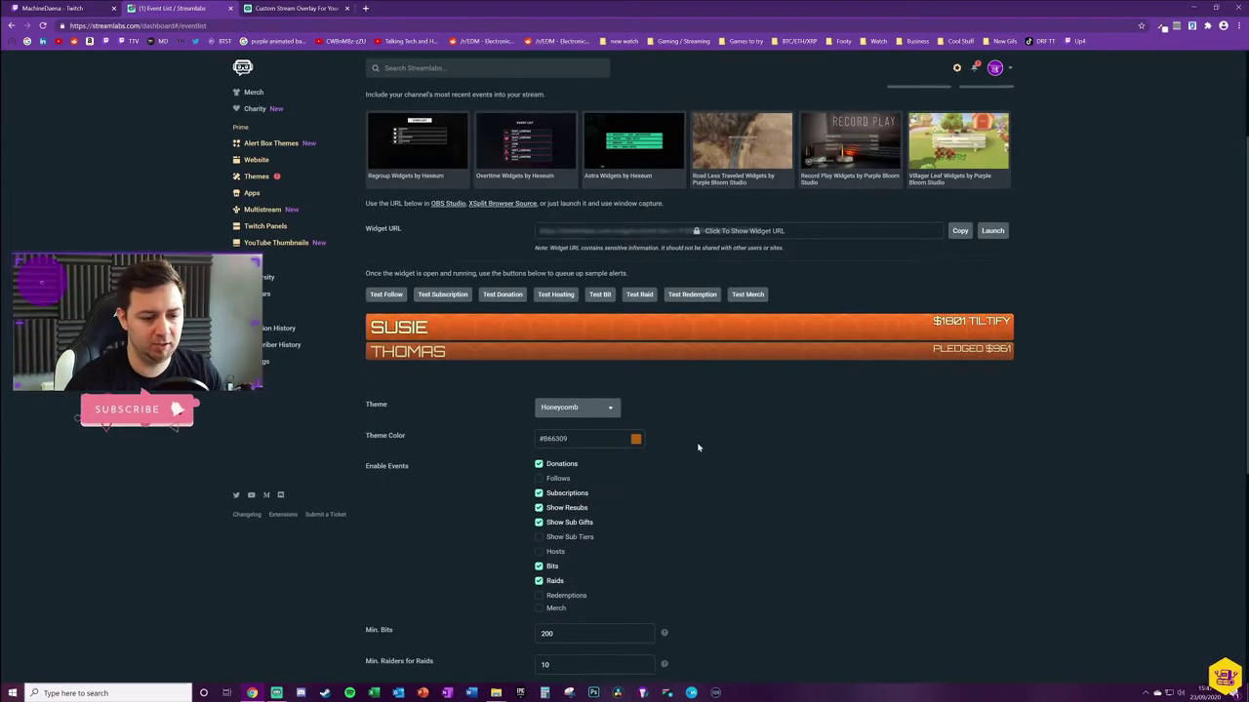
{"action": "scroll", "coordinate": [674, 585], "scroll_direction": "down", "scroll_amount": 4}
{"action": "left_click", "coordinate": [680, 660]}
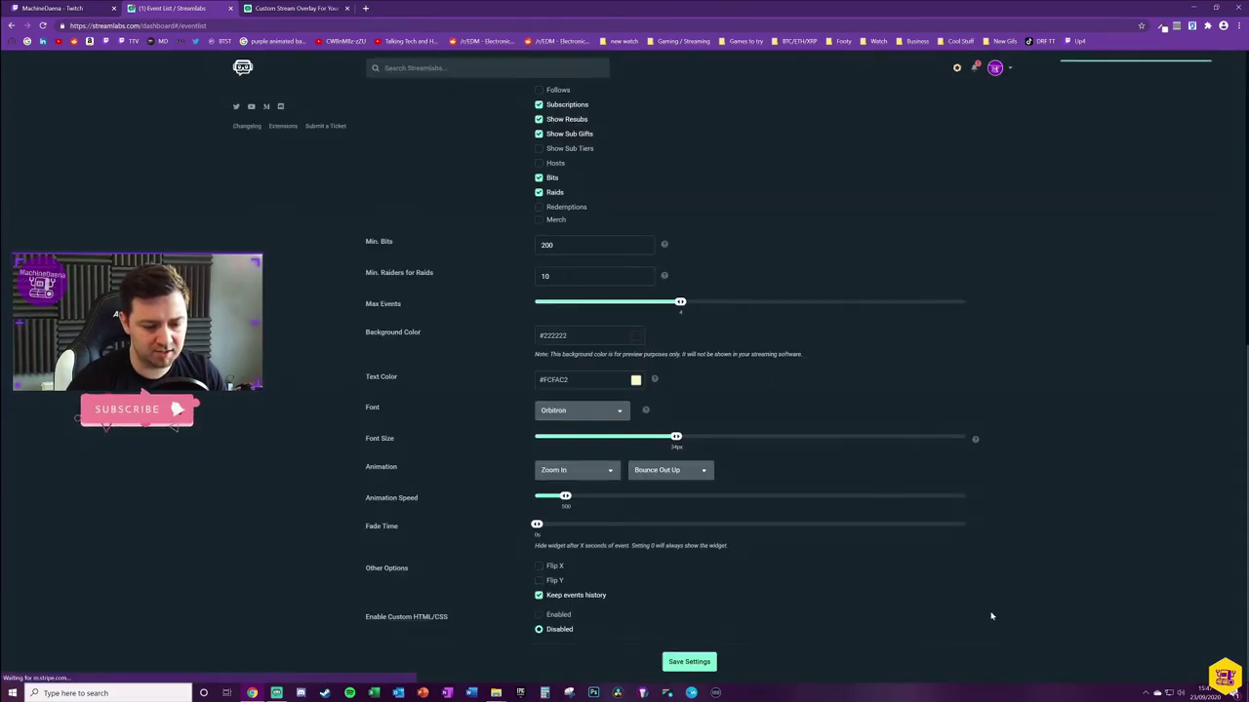
{"action": "scroll", "coordinate": [990, 615], "scroll_direction": "up", "scroll_amount": 5}
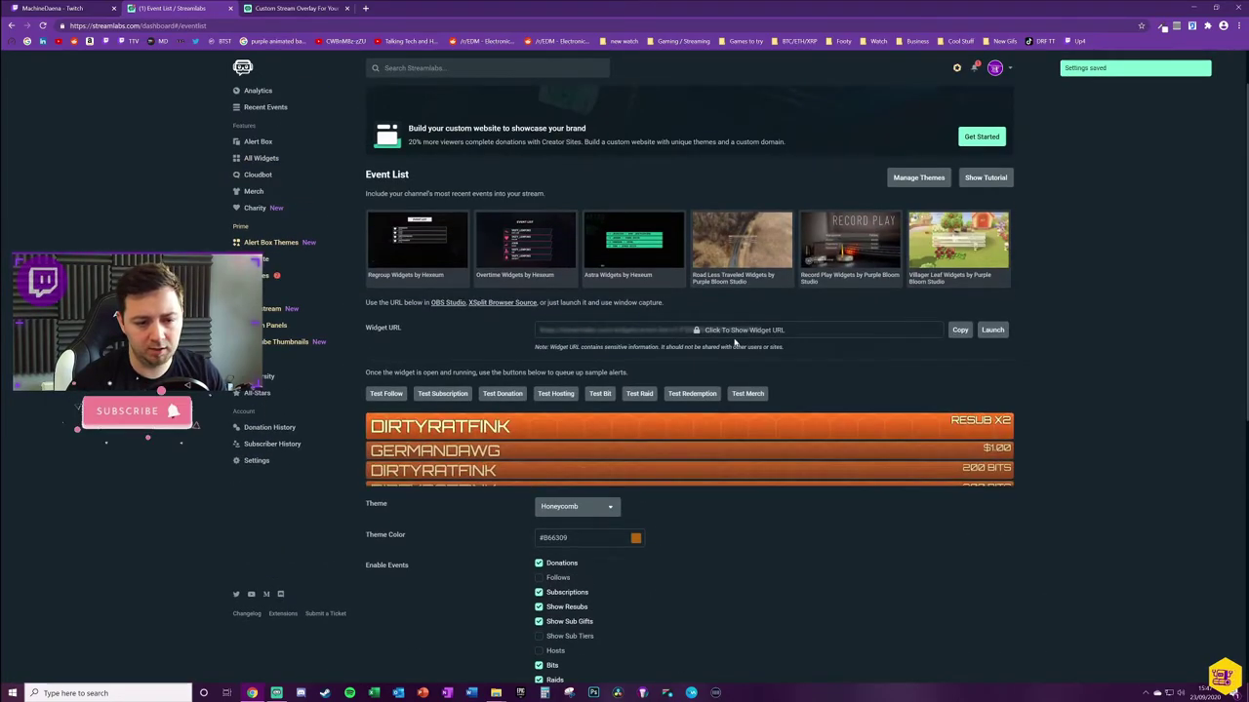
{"action": "left_click", "coordinate": [960, 330]}
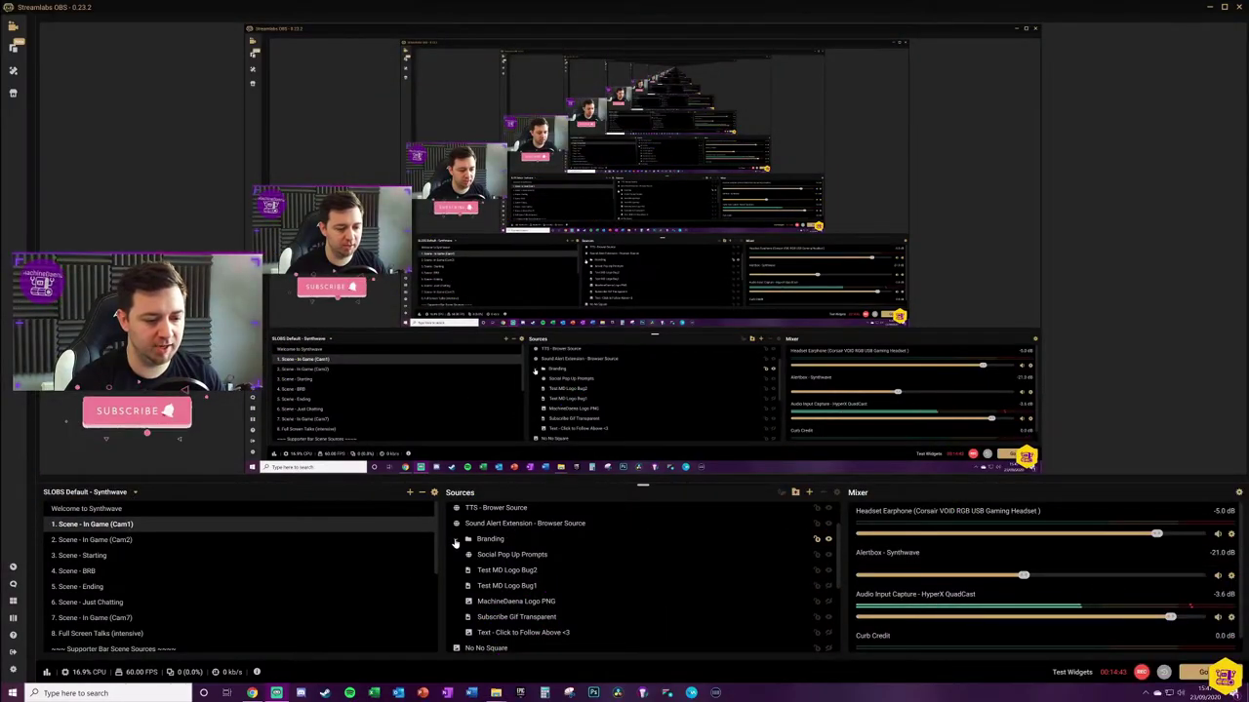
Collapse the Branding folder in the Sources panel and bring up the Add Source catalogue
{"action": "left_click", "coordinate": [455, 539]}
{"action": "left_click", "coordinate": [456, 539]}
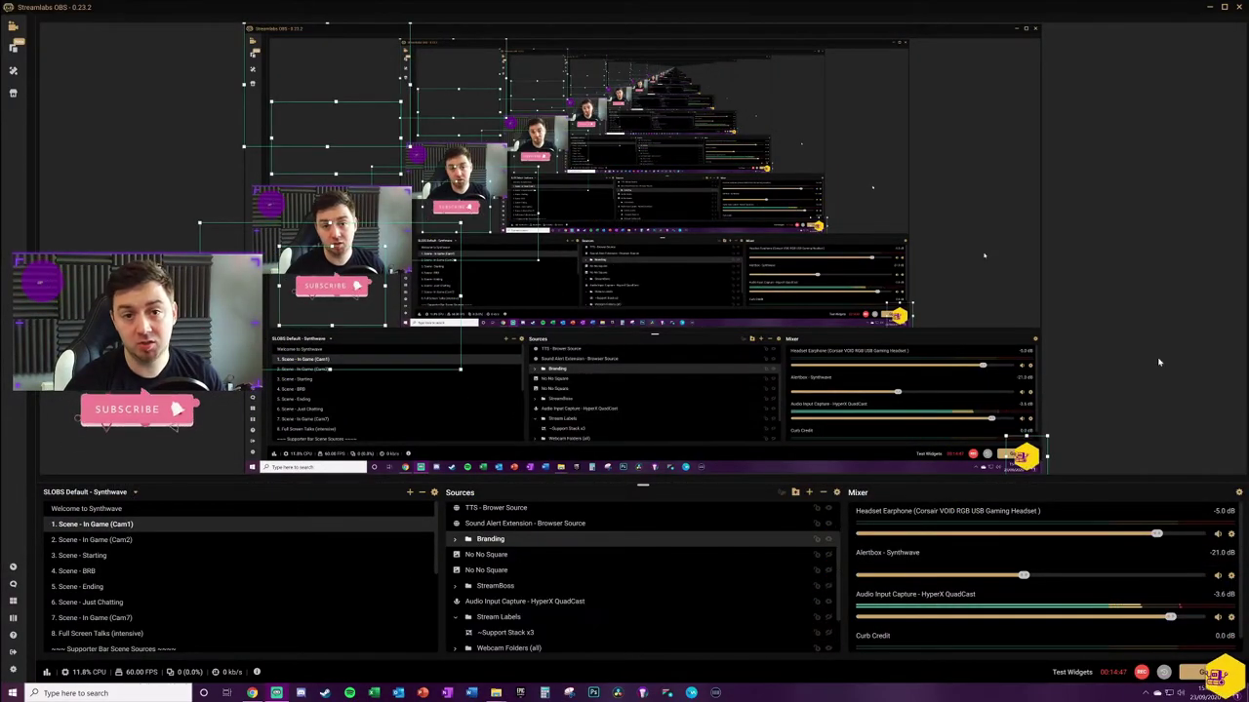
{"action": "left_click", "coordinate": [809, 493]}
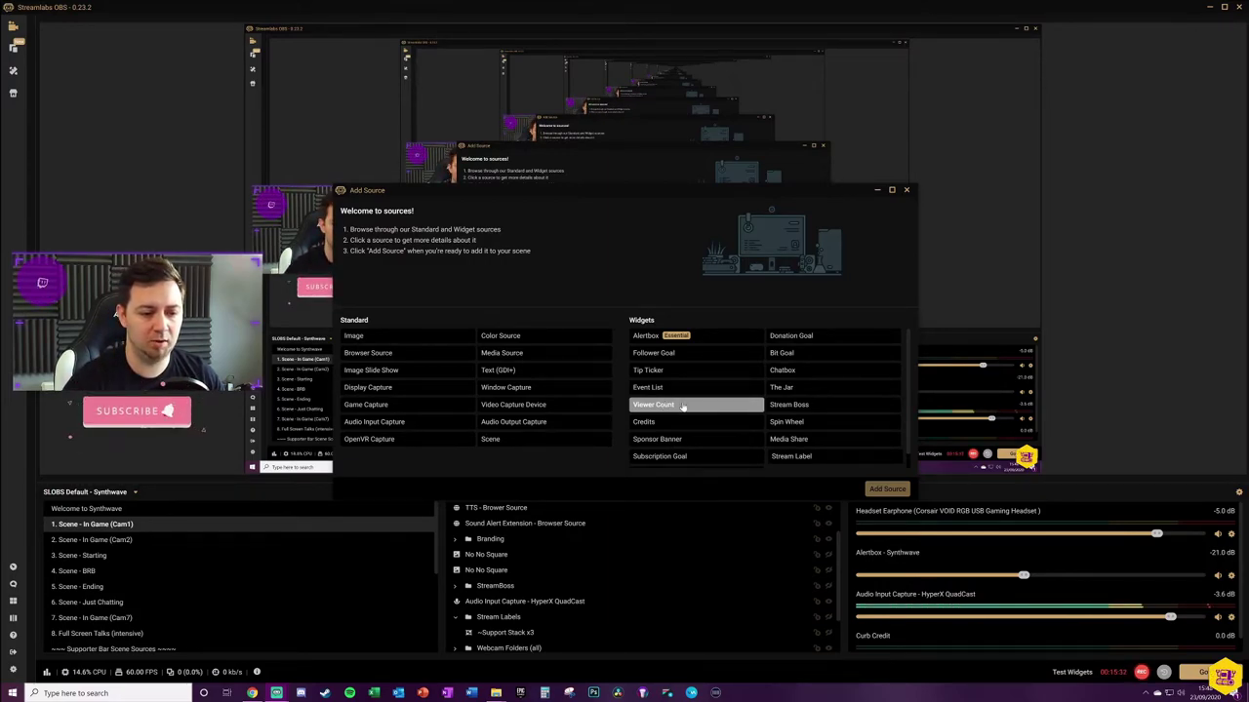
Add an Event List widget source named 'Event List - Test'
{"action": "left_click", "coordinate": [648, 388]}
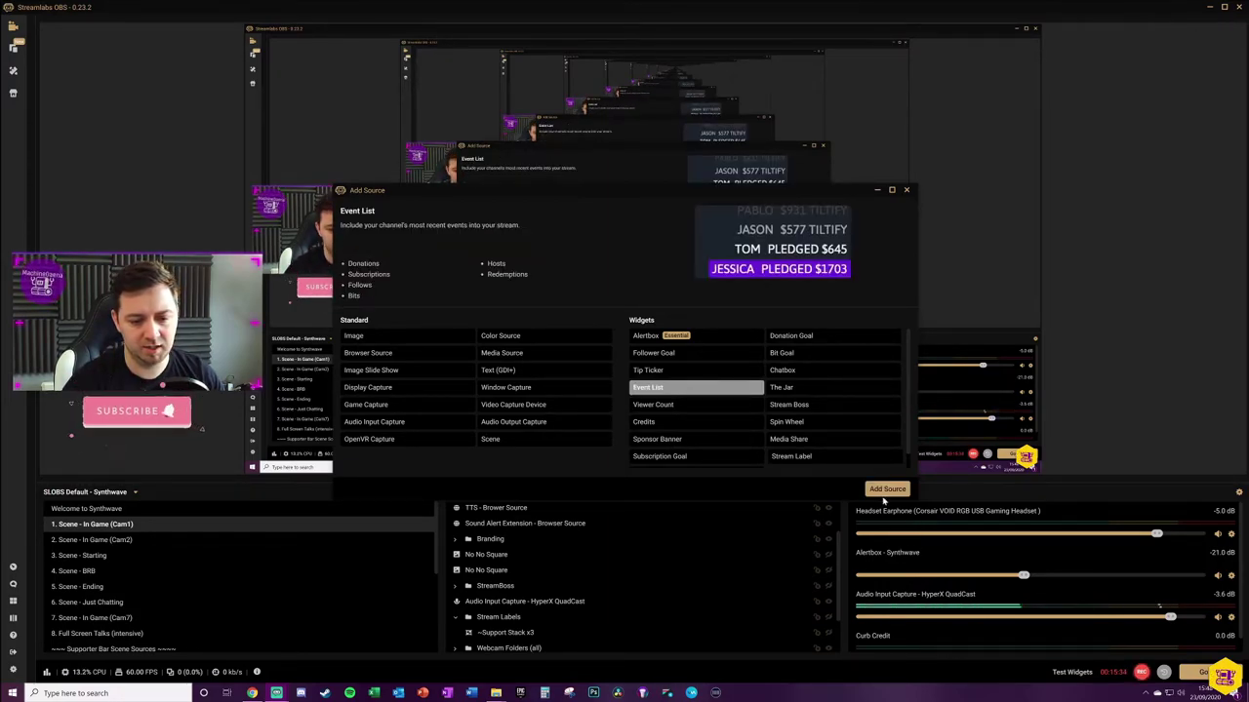
{"action": "left_click", "coordinate": [886, 489]}
{"action": "type", "text": "- "}
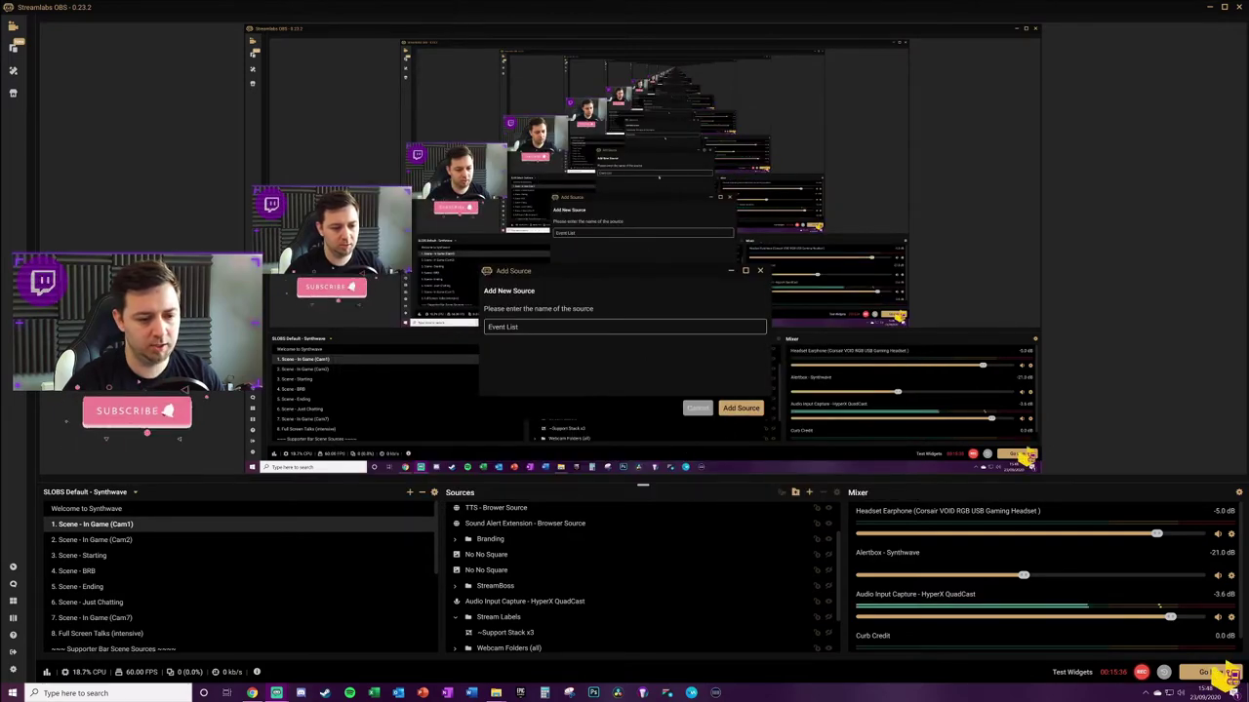
{"action": "type", "text": "Test"}
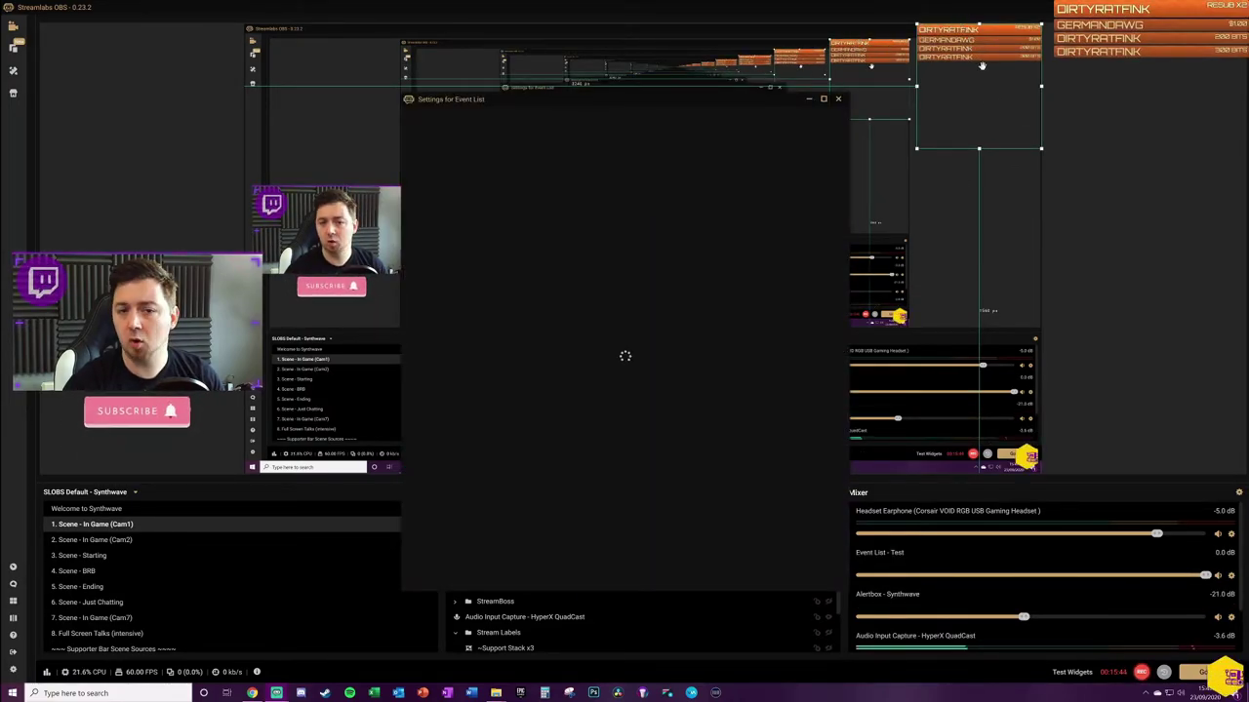
Shrink the event list overlay and place it on the left above the webcam
{"action": "left_click_drag", "start_coordinate": [931, 149], "coordinate": [886, 206]}
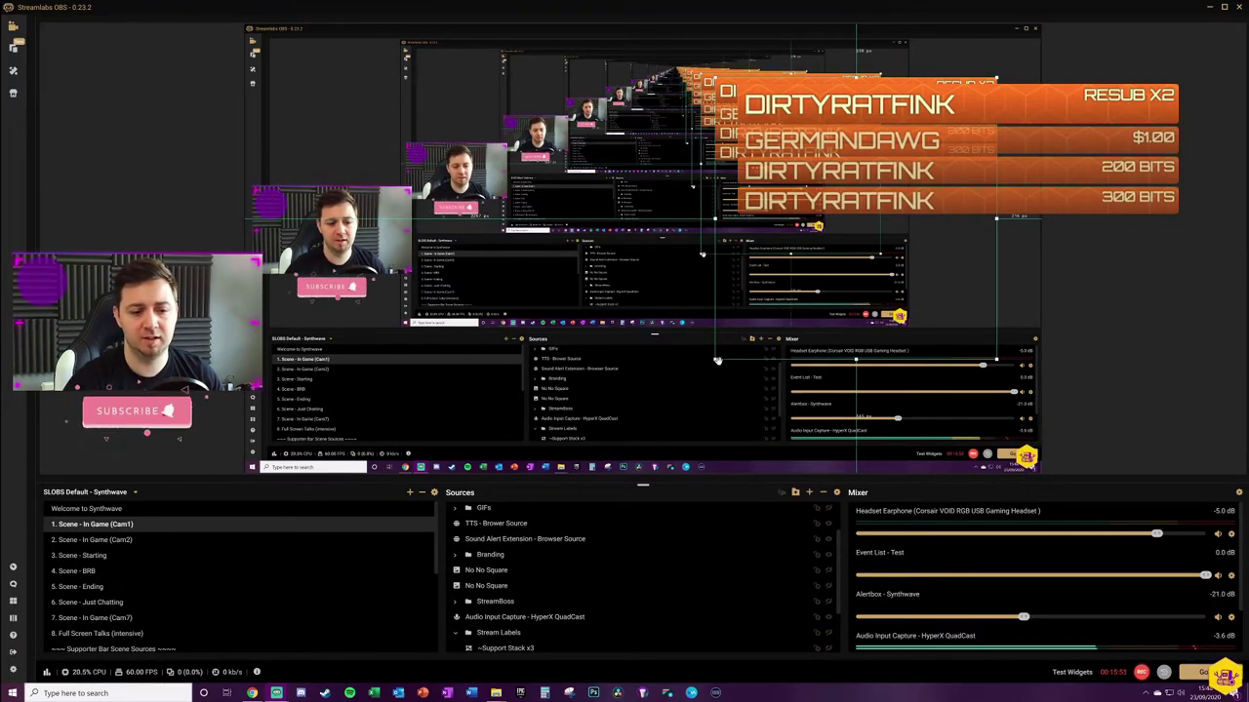
{"action": "left_click_drag", "start_coordinate": [716, 360], "coordinate": [851, 226]}
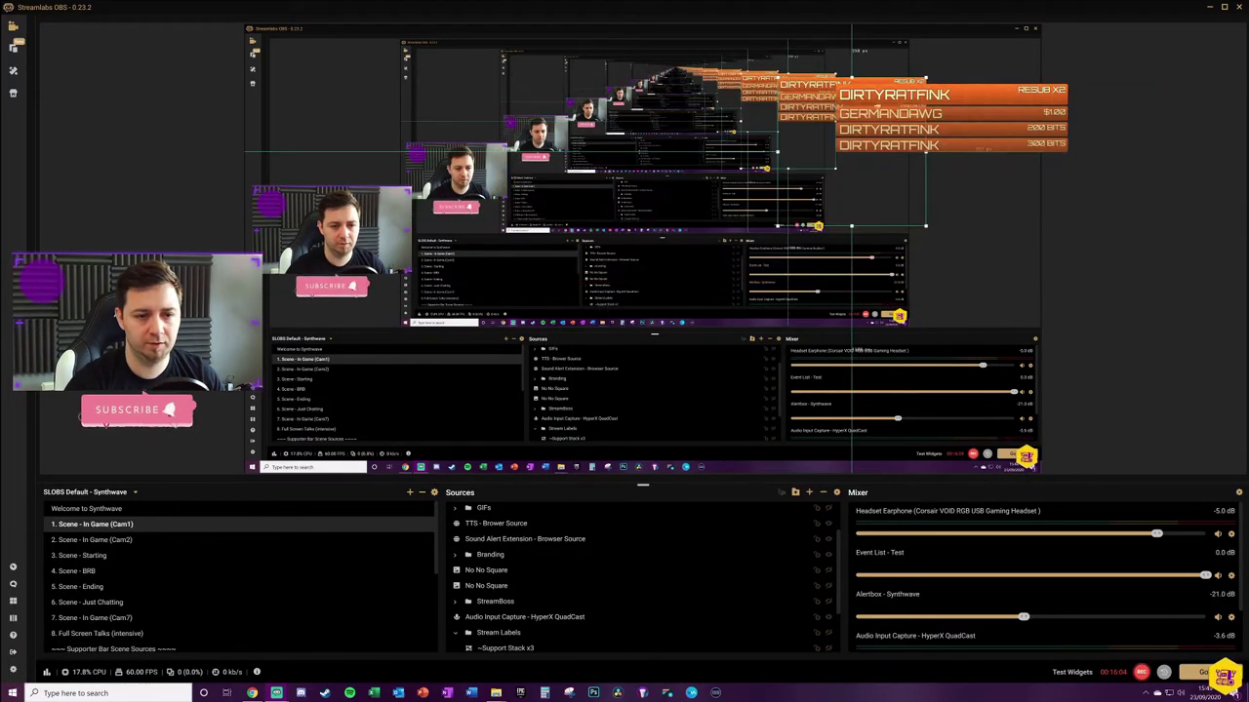
{"action": "left_click_drag", "start_coordinate": [381, 167], "coordinate": [202, 218]}
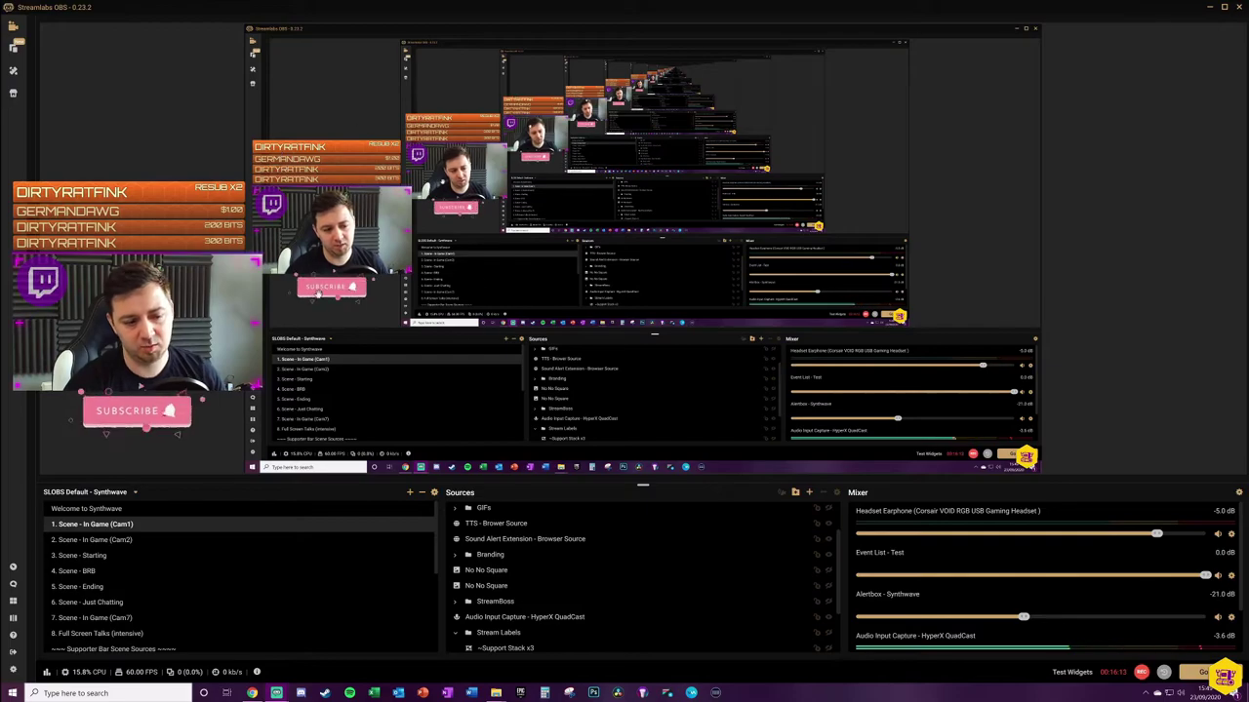
{"action": "scroll", "coordinate": [498, 520], "scroll_direction": "up", "scroll_amount": 3}
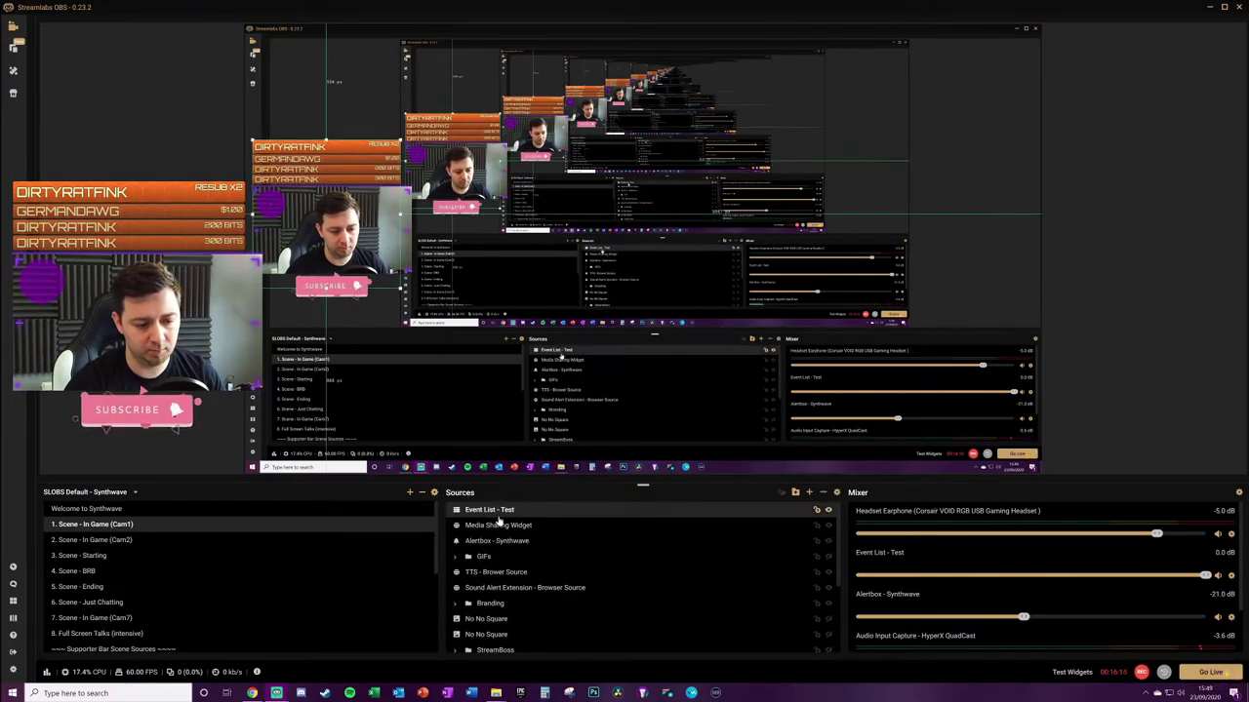
In Event List - Test properties, set Max Events to 3 and untick Bits
{"action": "right_click", "coordinate": [504, 509]}
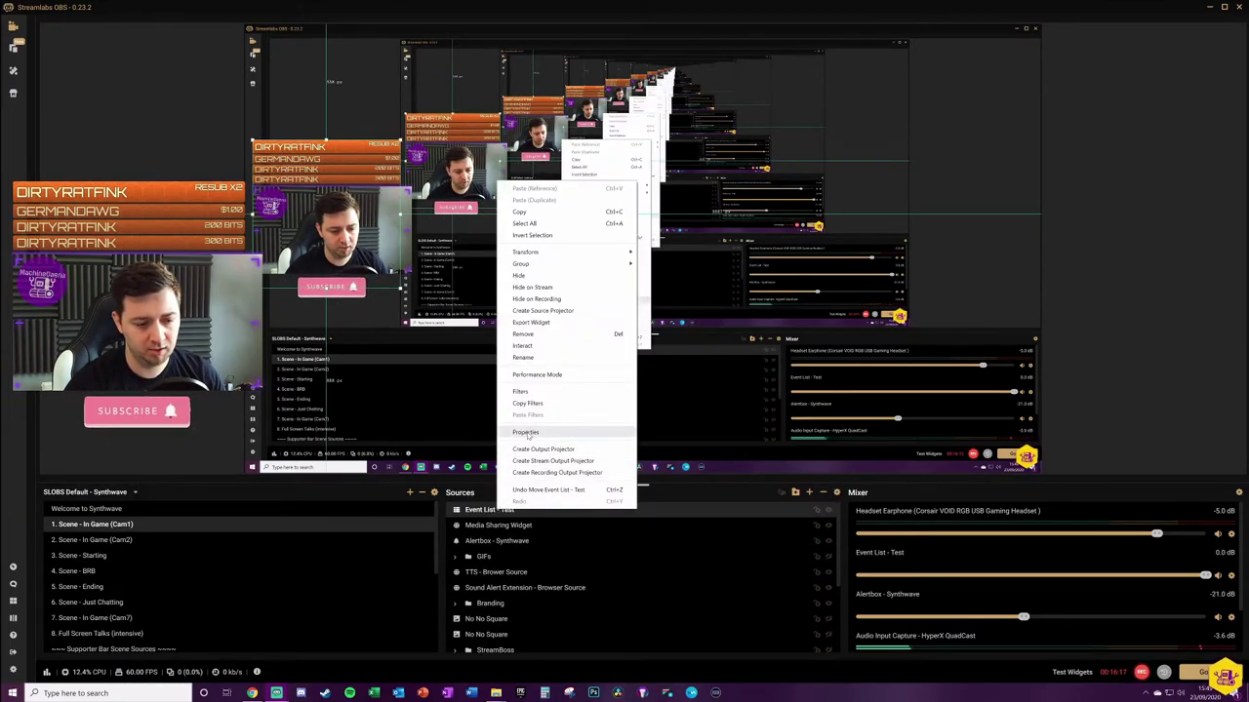
{"action": "left_click", "coordinate": [526, 432]}
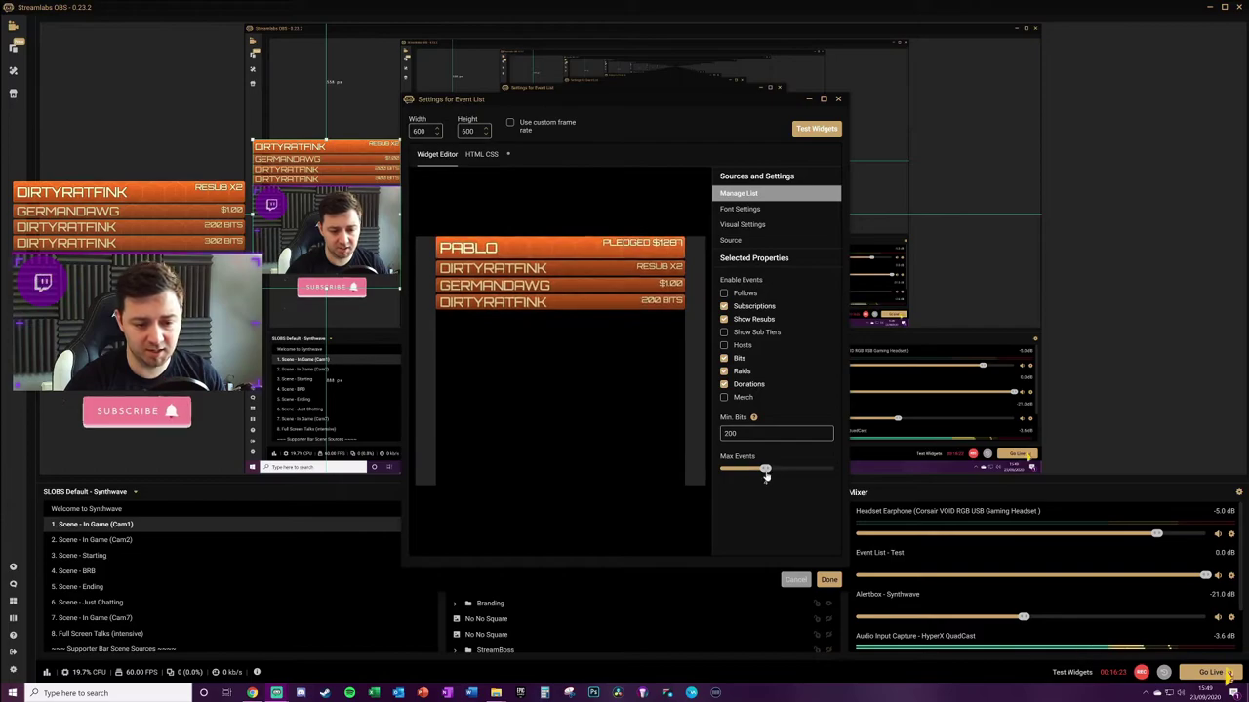
{"action": "left_click_drag", "start_coordinate": [751, 475], "coordinate": [754, 474]}
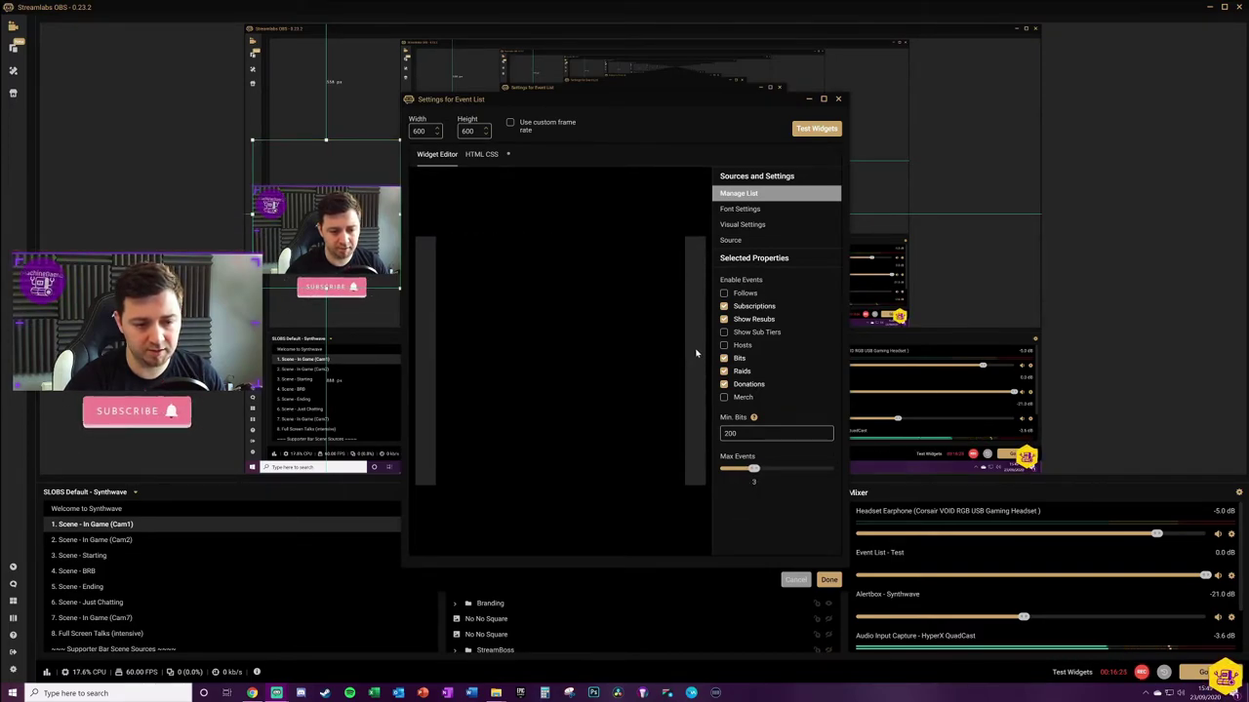
{"action": "left_click", "coordinate": [724, 358]}
{"action": "left_click", "coordinate": [828, 579]}
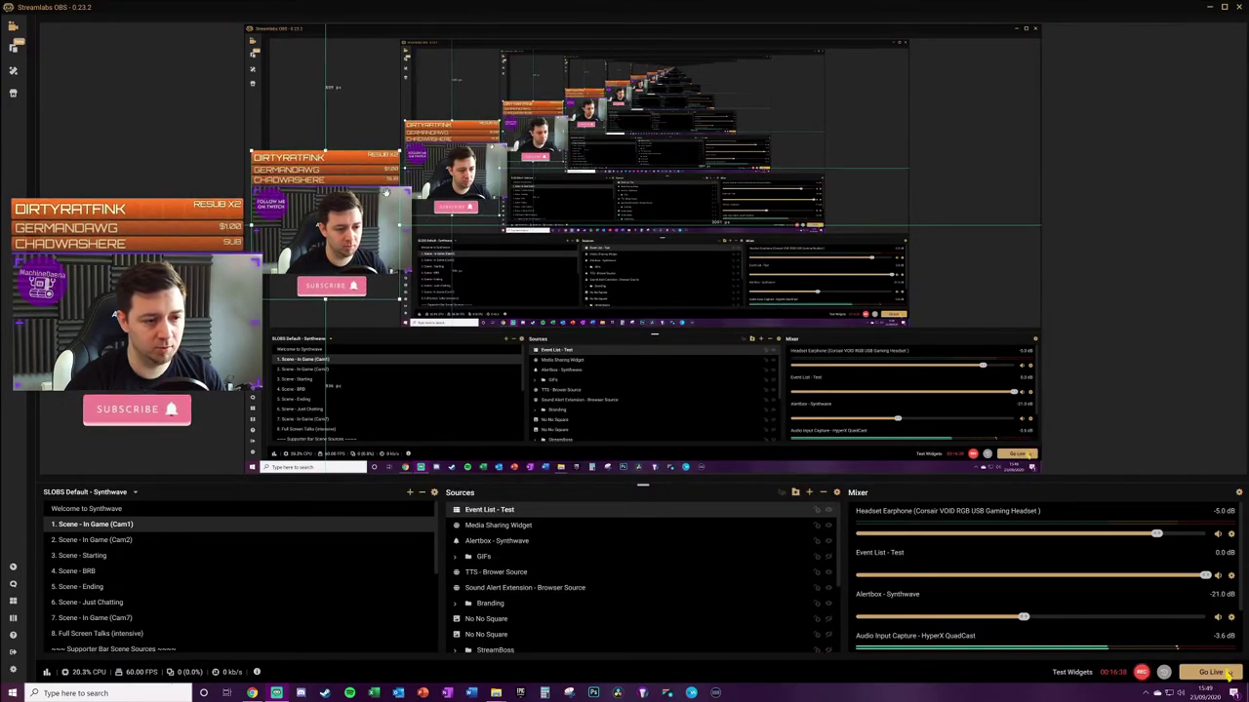
Nudge the event list overlay up slightly, then hide the Event List - Test source
{"action": "left_click", "coordinate": [216, 186]}
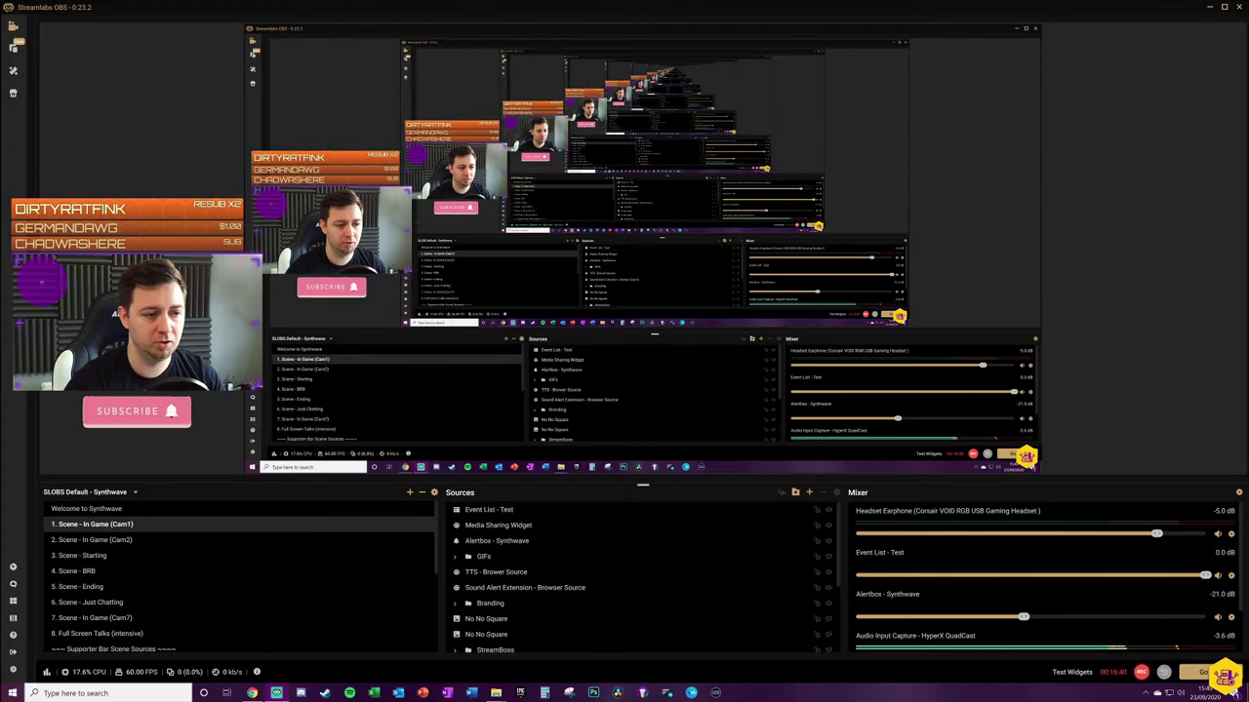
{"action": "left_click_drag", "start_coordinate": [488, 310], "coordinate": [489, 299]}
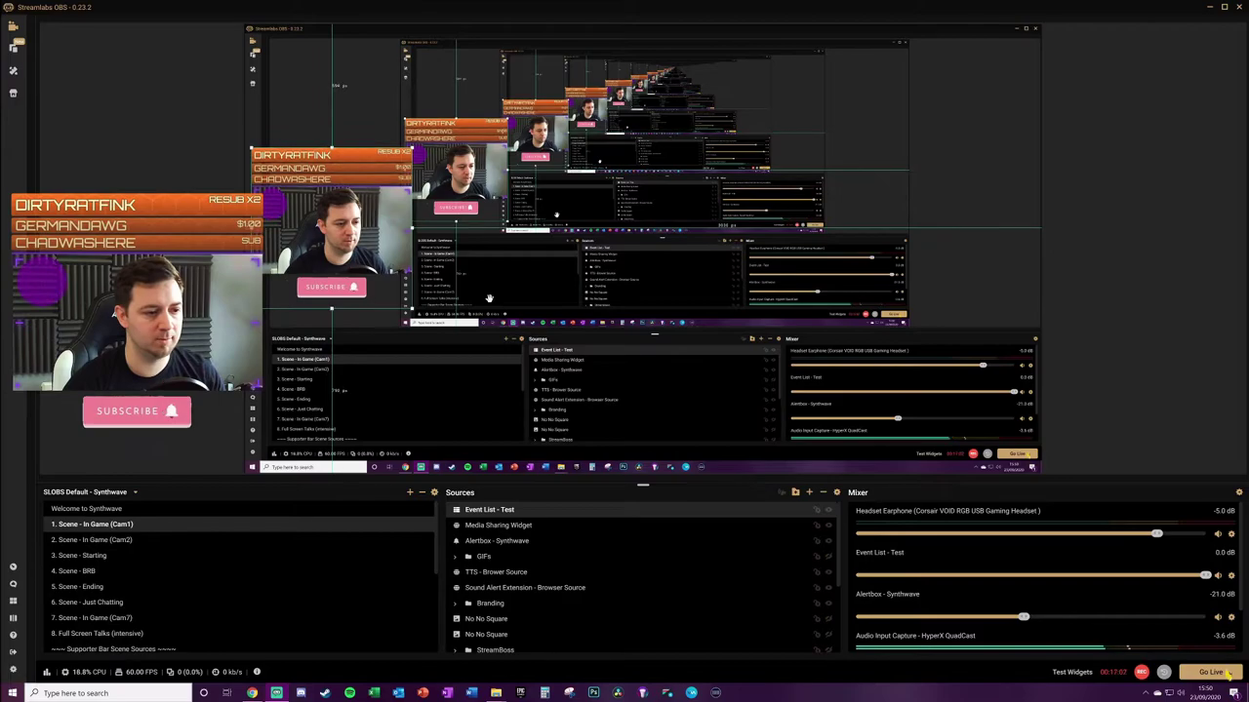
{"action": "left_click", "coordinate": [835, 508]}
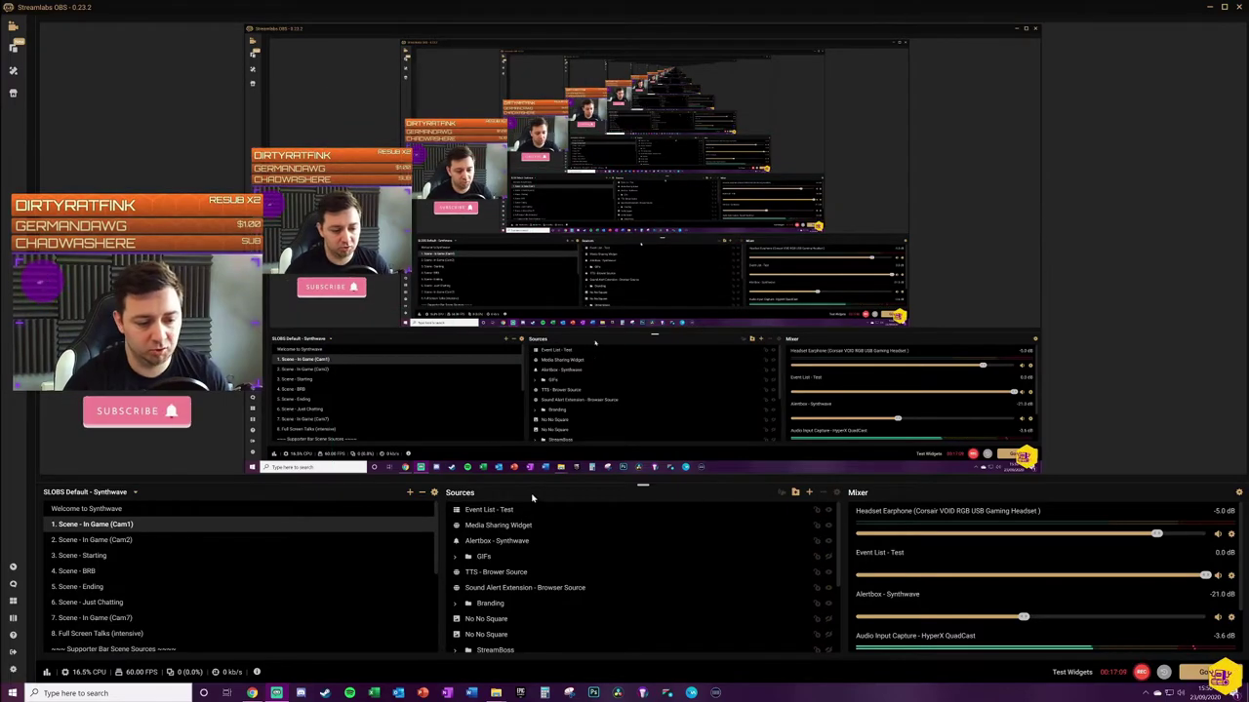
{"action": "left_click", "coordinate": [829, 510]}
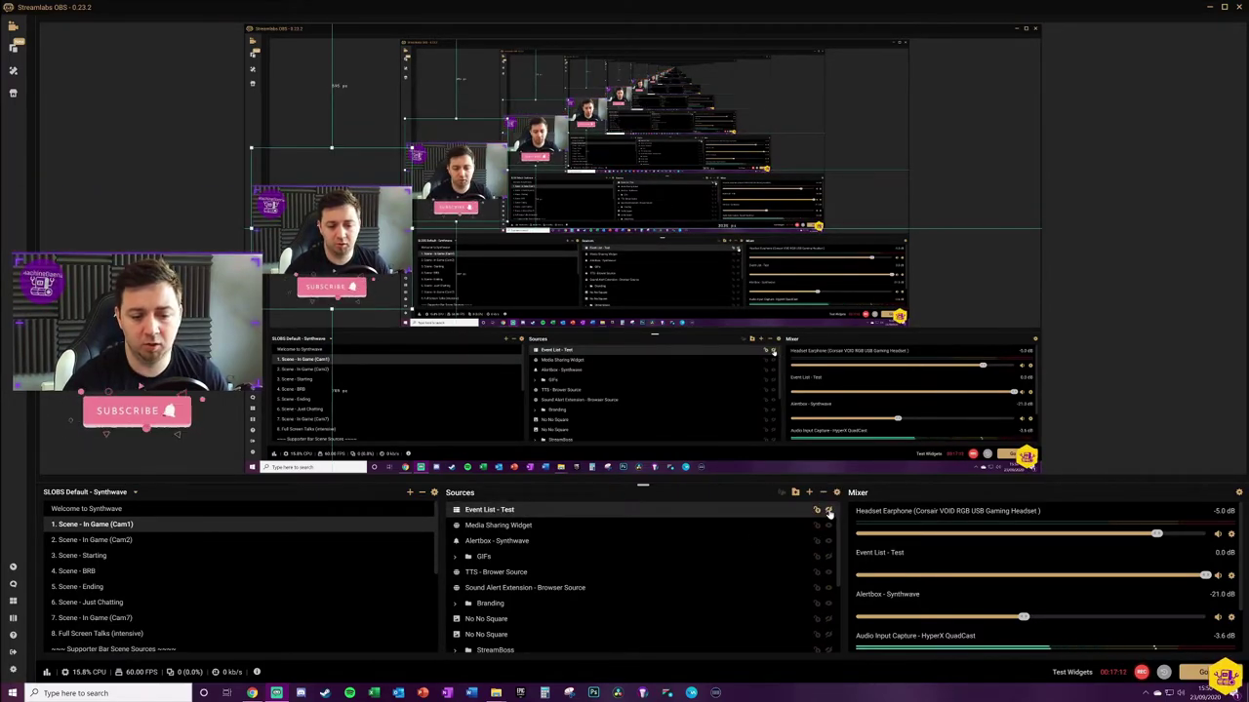